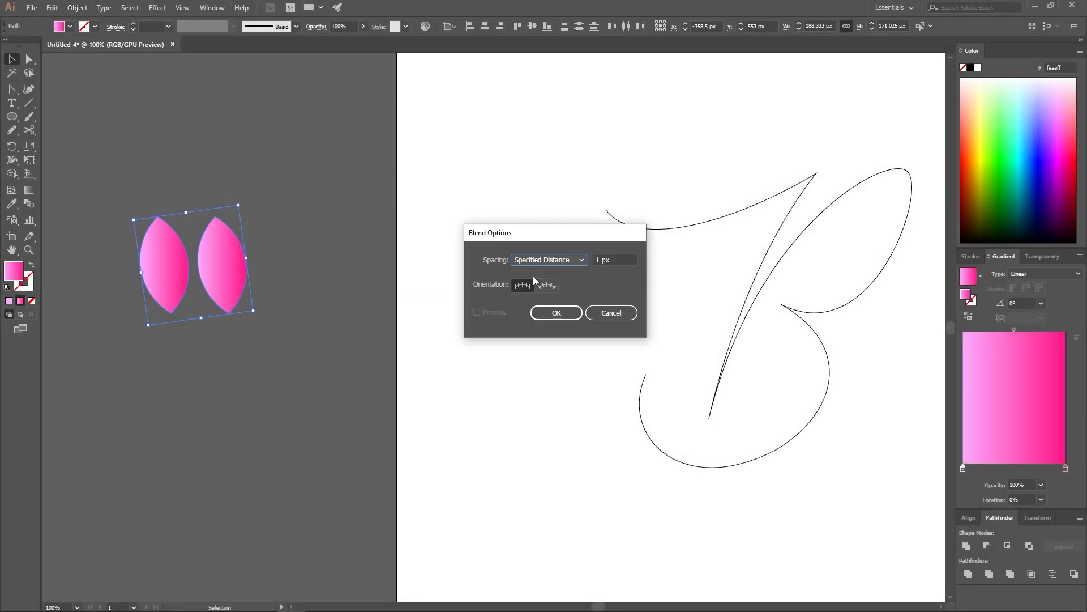
Step: Review the blend spacing options, then move and enlarge the pink blended shape
left_click(521, 255)
left_click(510, 303)
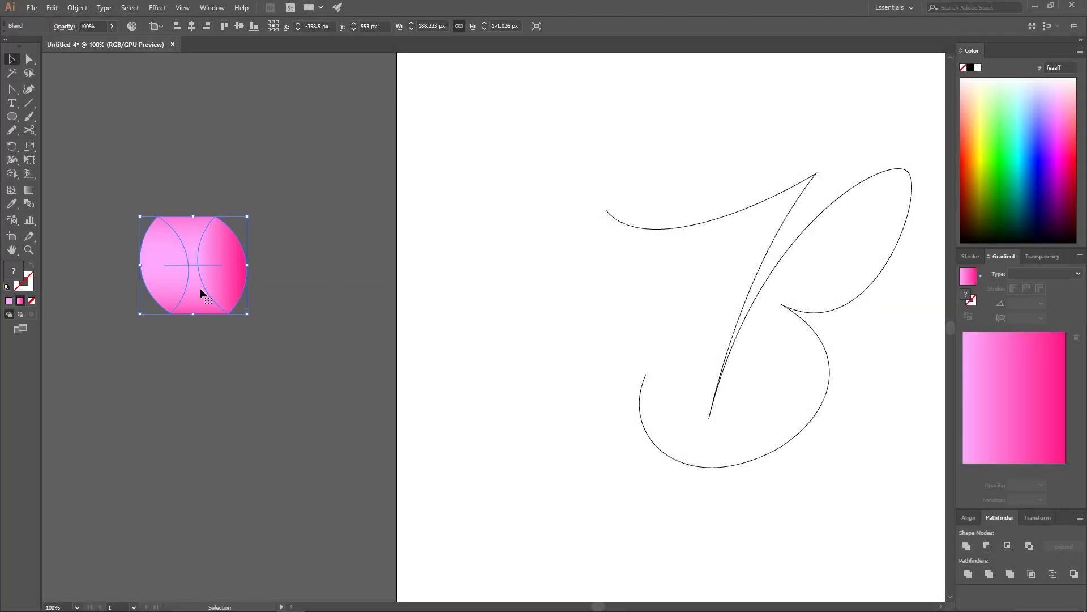
left_click_drag(202, 294, 368, 289)
Step: Make a blend of all selected artwork and reverse its spine along the B
key("ctrl+a")
left_click(77, 8)
mouse_move(187, 308)
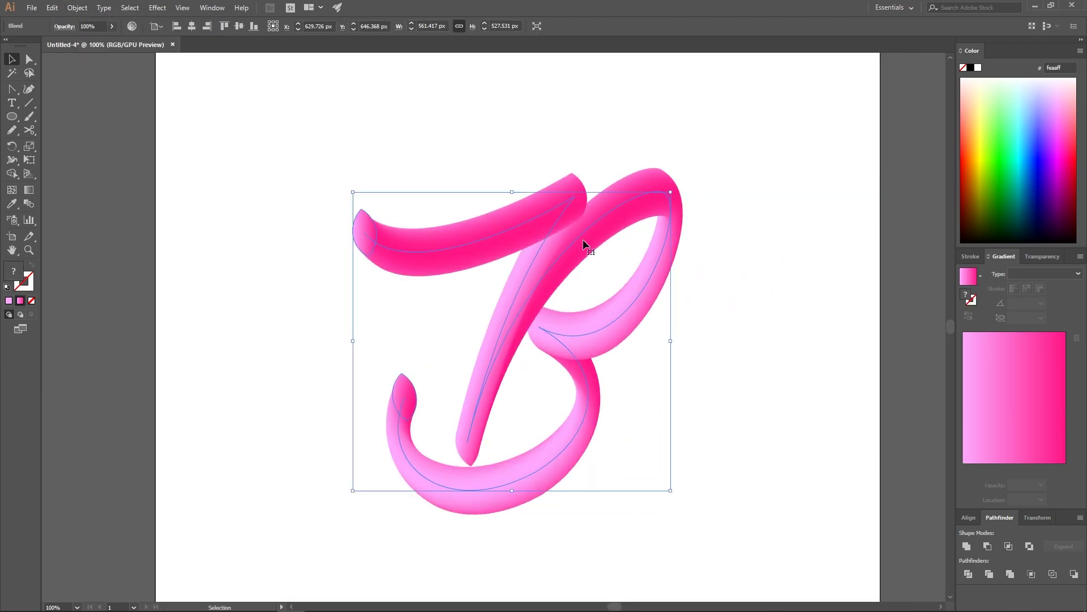
left_click(77, 7)
mouse_move(153, 303)
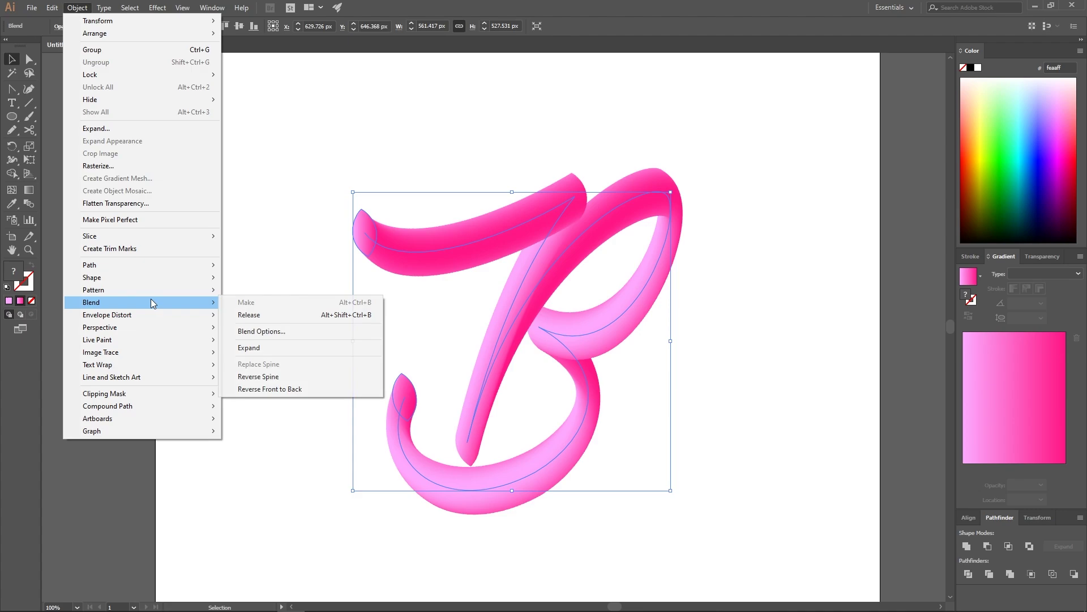
left_click(258, 377)
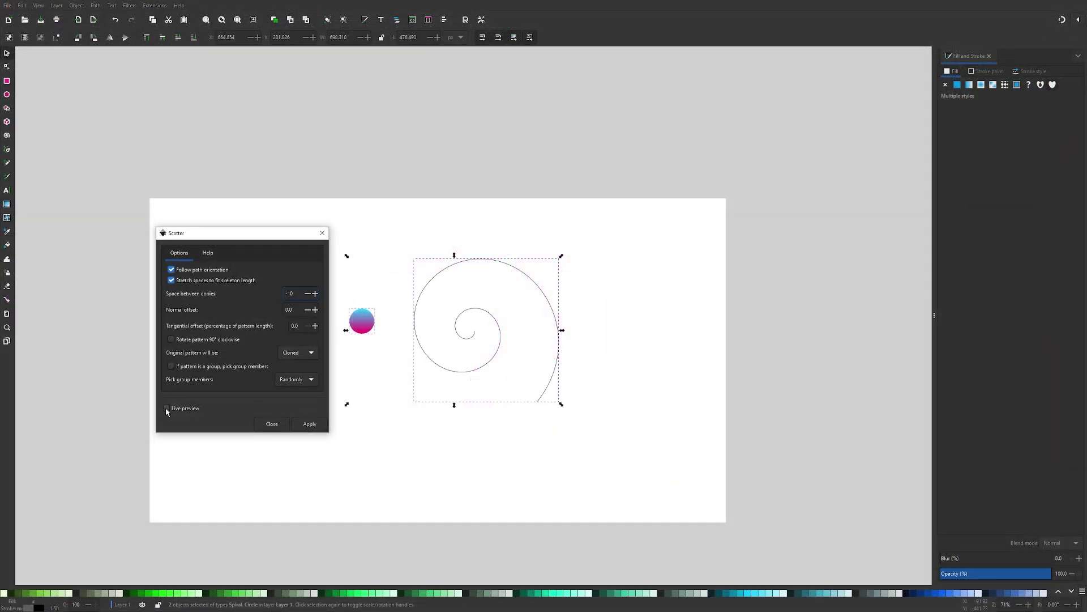
Step: Tighten the example scatter spacing to -20, then move on to a blank new document
left_click(167, 408)
left_click(315, 294)
left_click(289, 309)
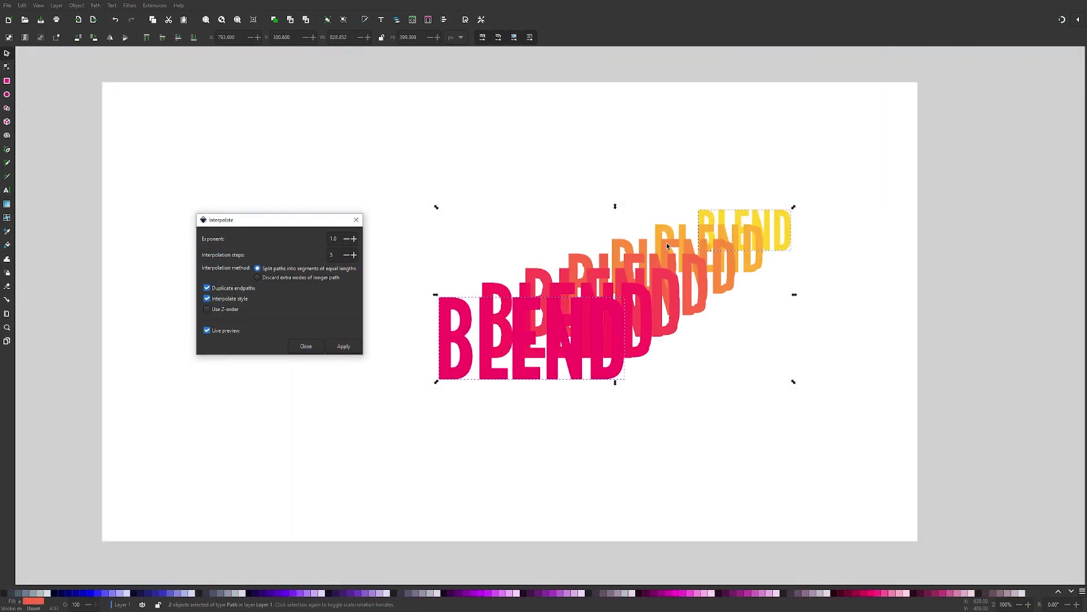
scroll(335, 255, "up", 10)
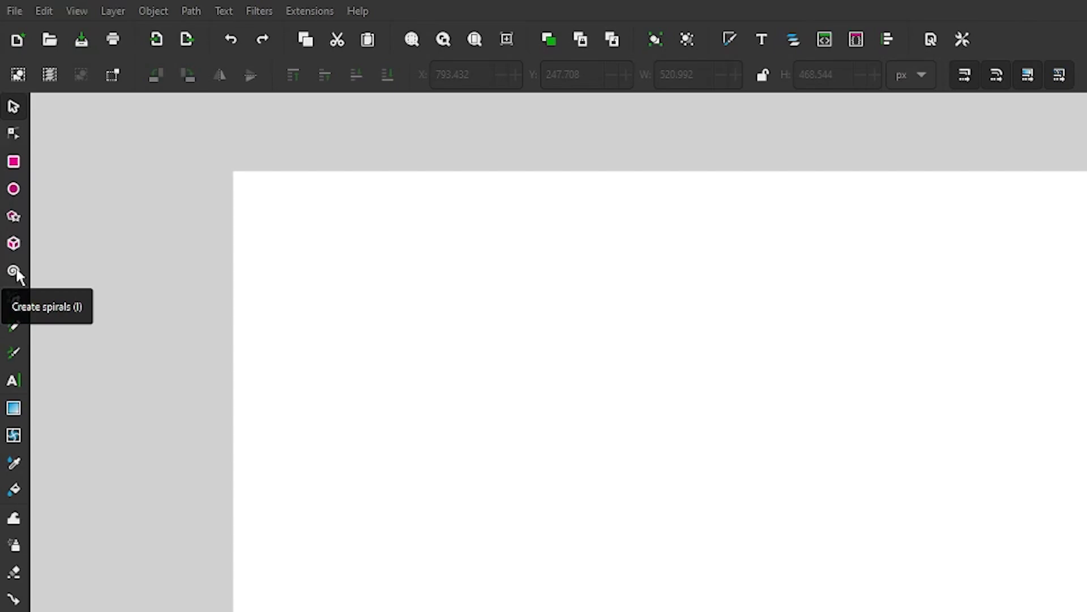
Step: Draw a 3-turn spiral with divergence 2.5 in the middle of the page
left_click(8, 136)
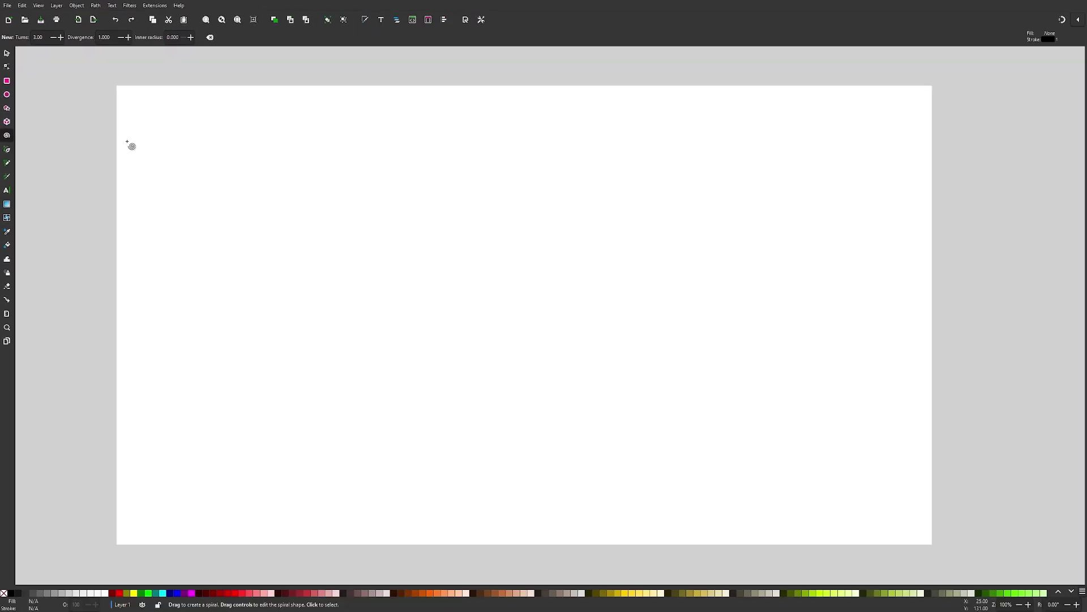
left_click_drag(579, 276, 642, 393)
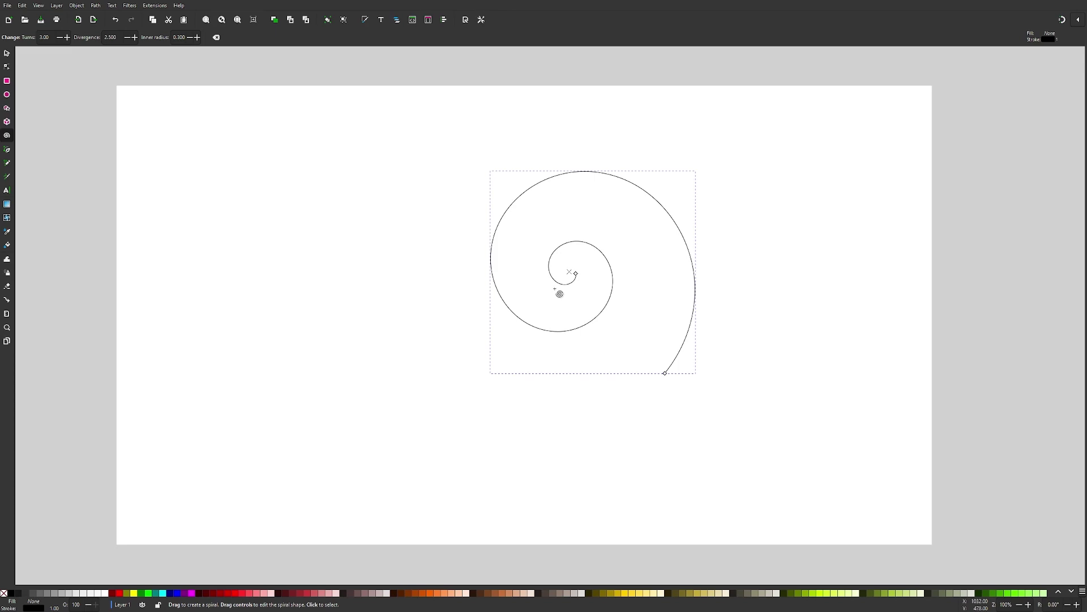
Step: Draw a 41.5 px radius circle left of the spiral and fill it with #FF0066 pink
left_click(8, 95)
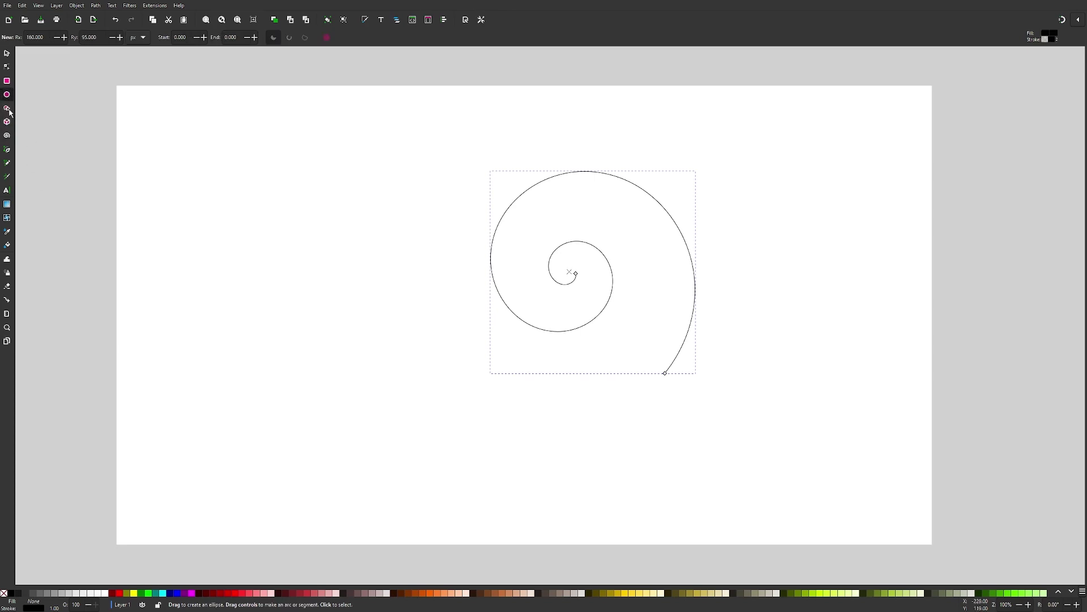
left_click_drag(208, 218, 245, 255)
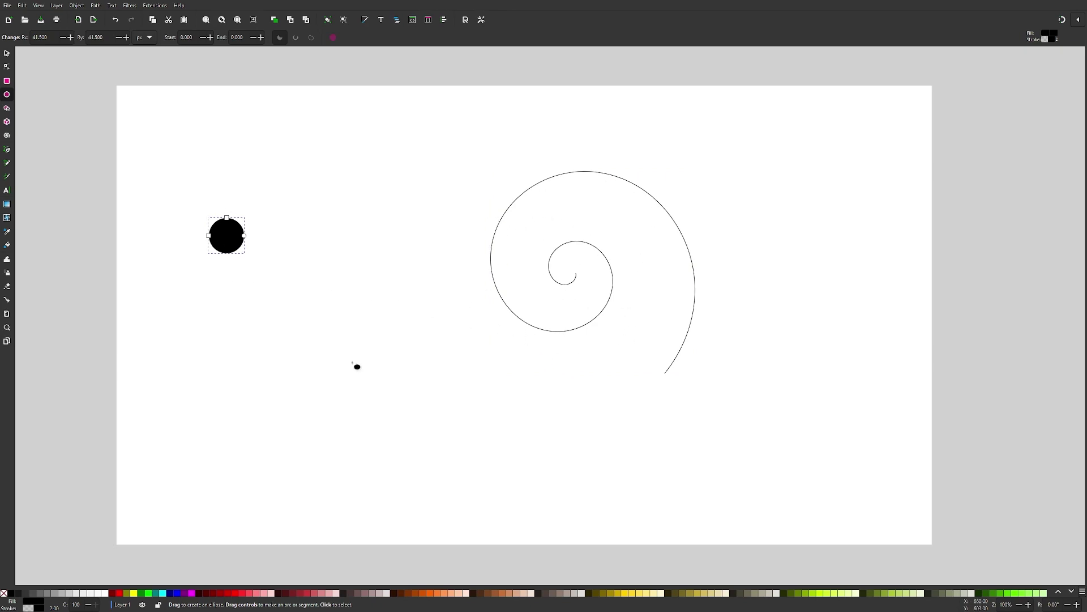
left_click(1072, 592)
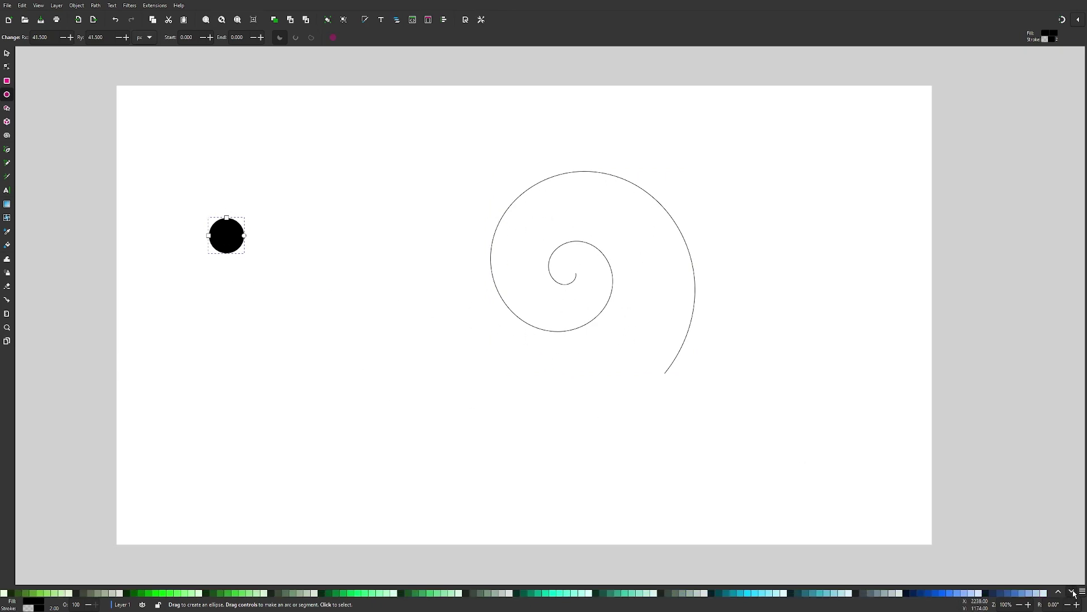
left_click(1073, 592)
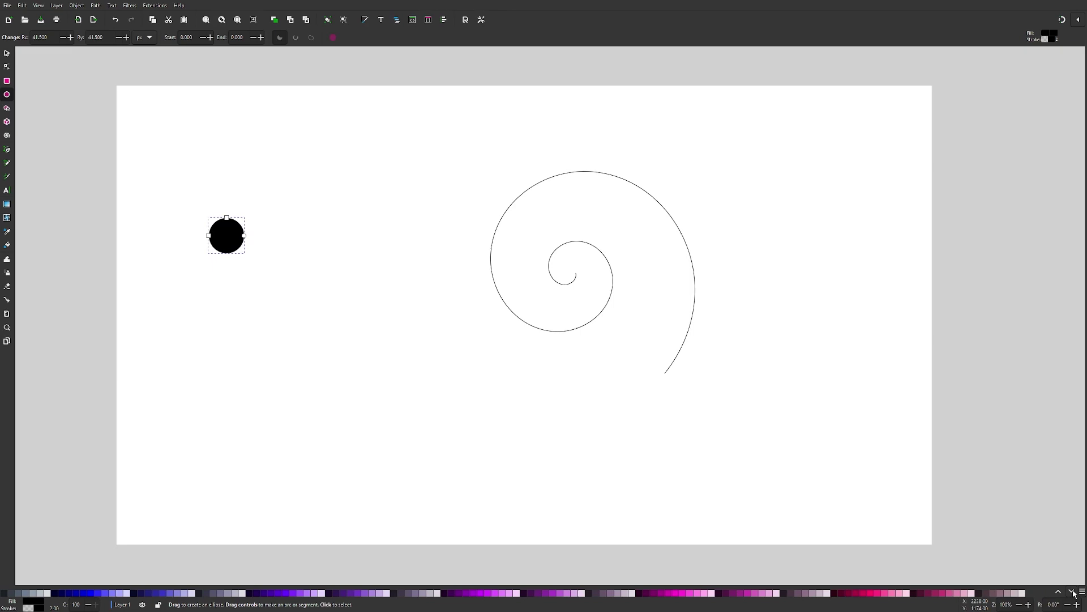
left_click(872, 594)
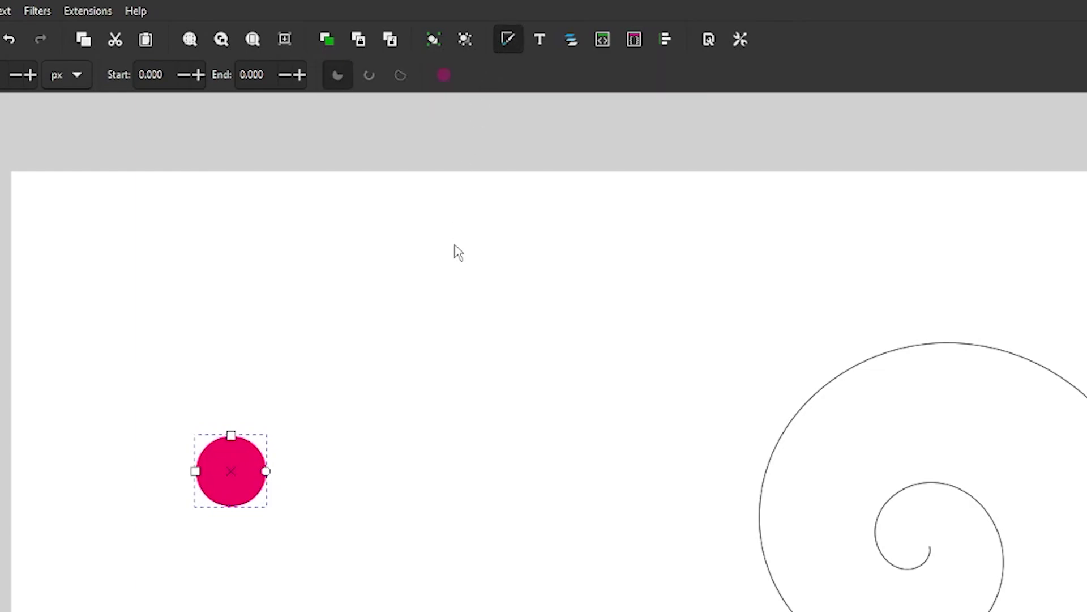
Step: Give the circle a linear gradient fill with a cyan #2AD4FF end stop
left_click_drag(456, 247, 470, 254)
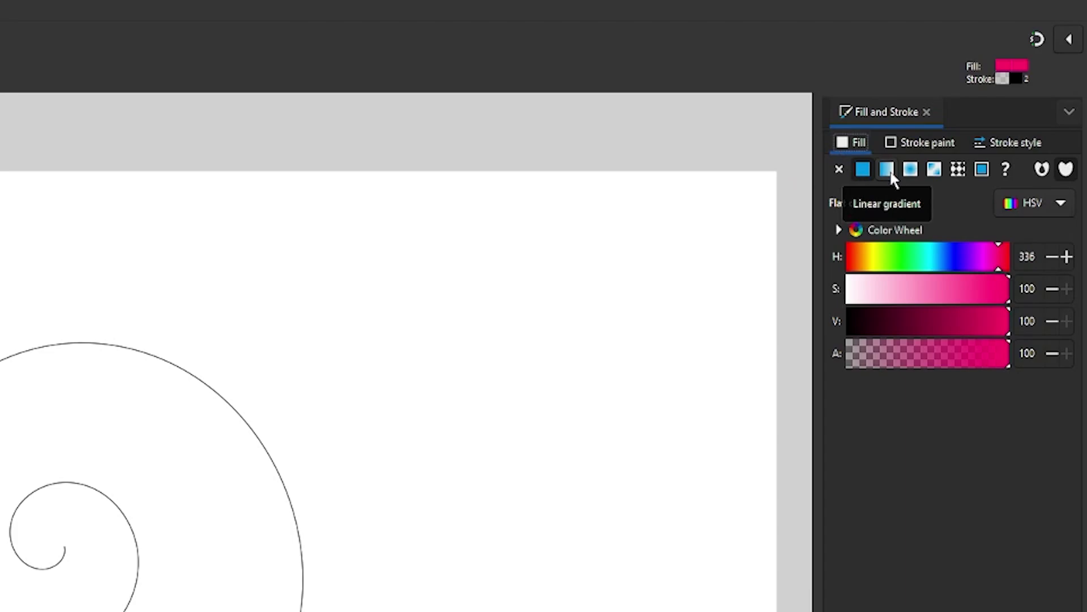
left_click(888, 171)
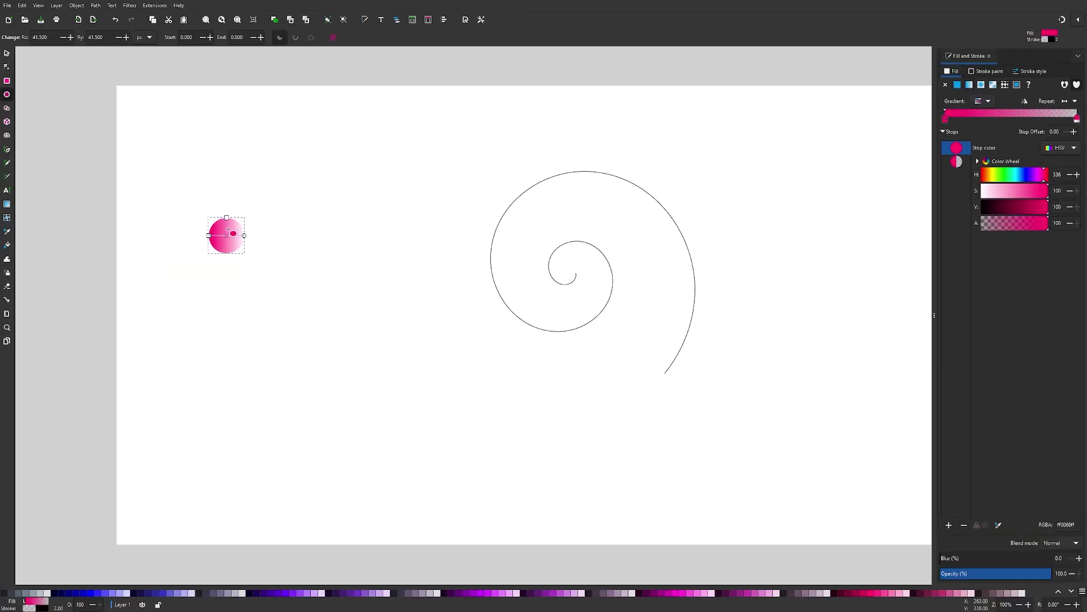
scroll(230, 231, "up", 5)
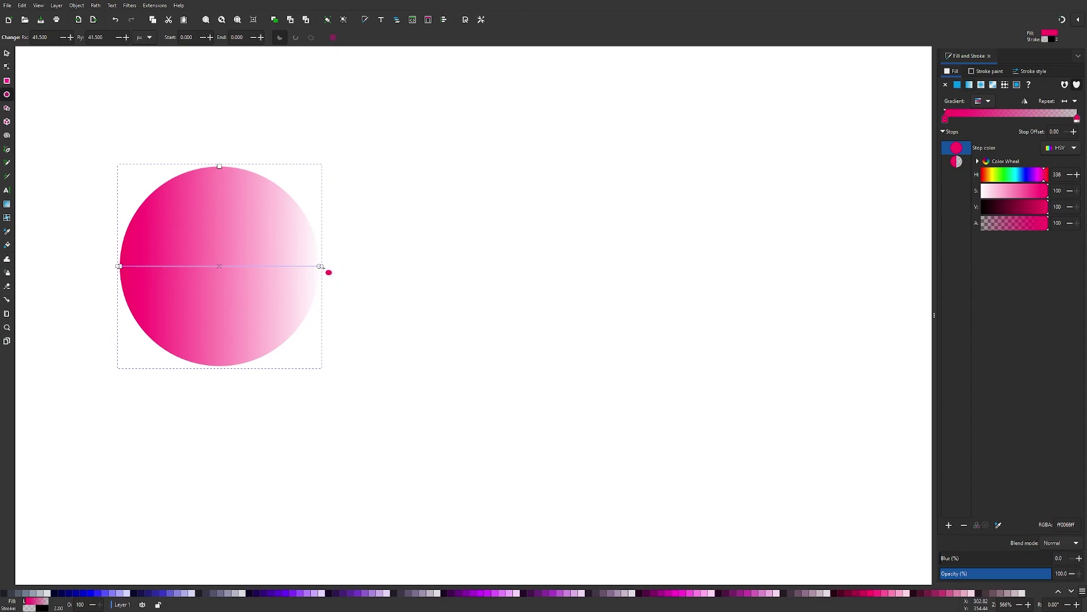
left_click(321, 266)
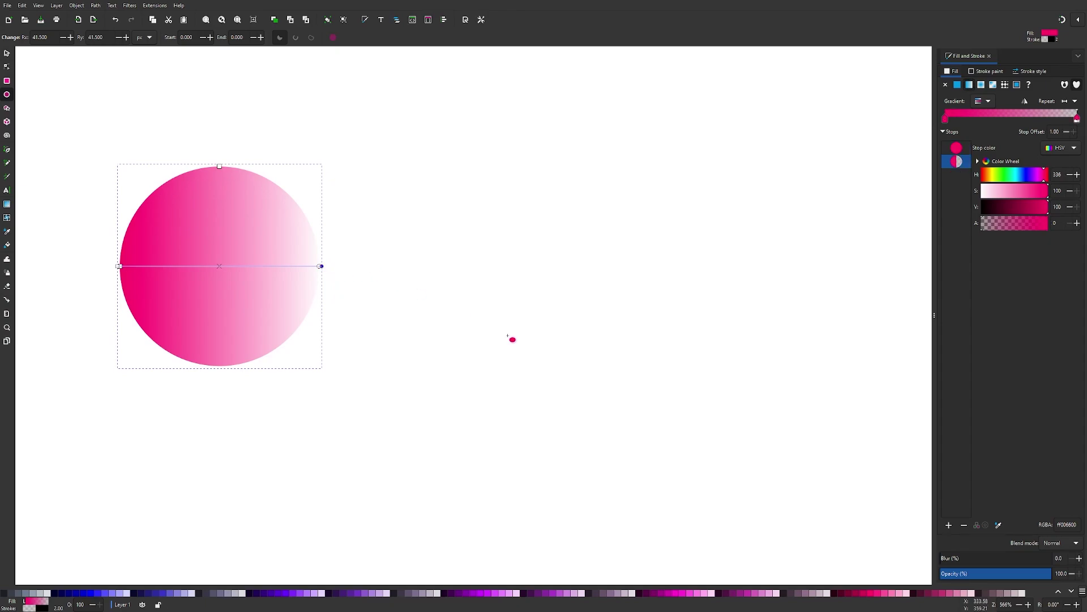
left_click(1059, 591)
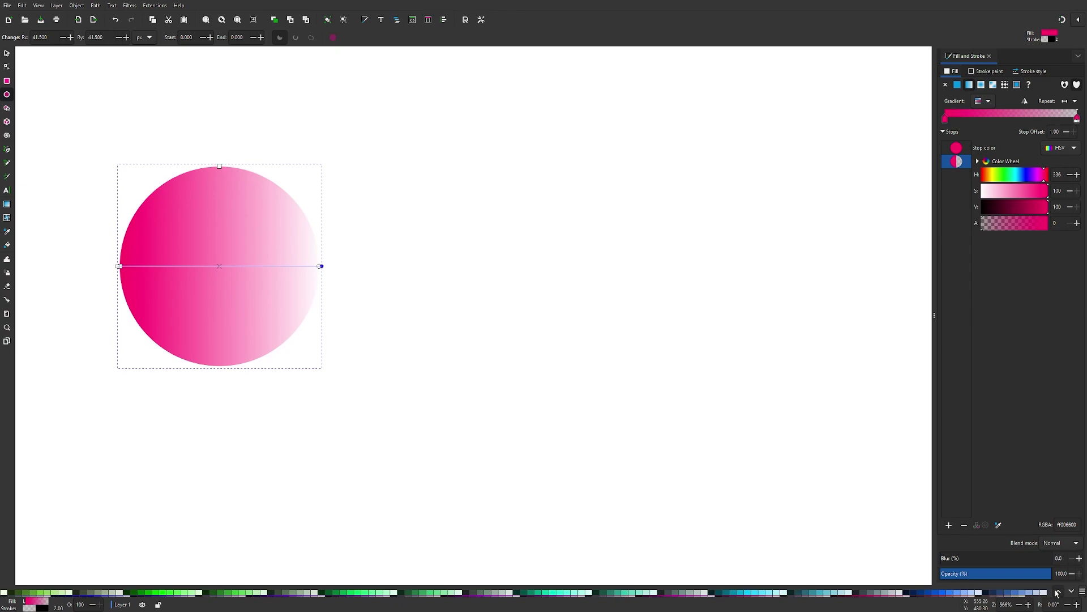
left_click(755, 593)
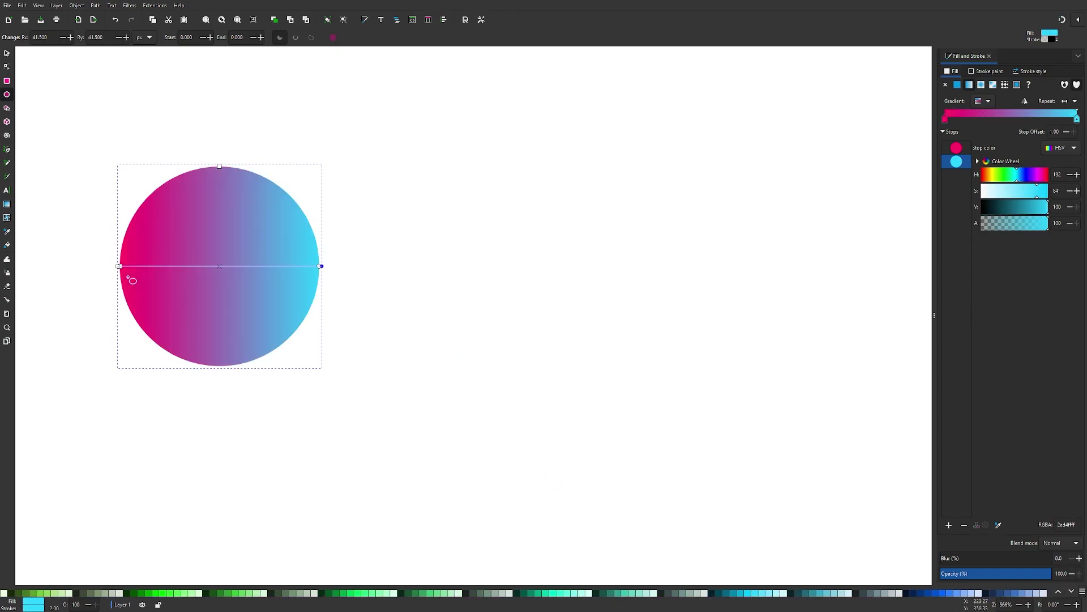
Step: Drag the gradient handles so pink sits at the bottom and cyan at the top
left_click_drag(119, 265, 212, 365)
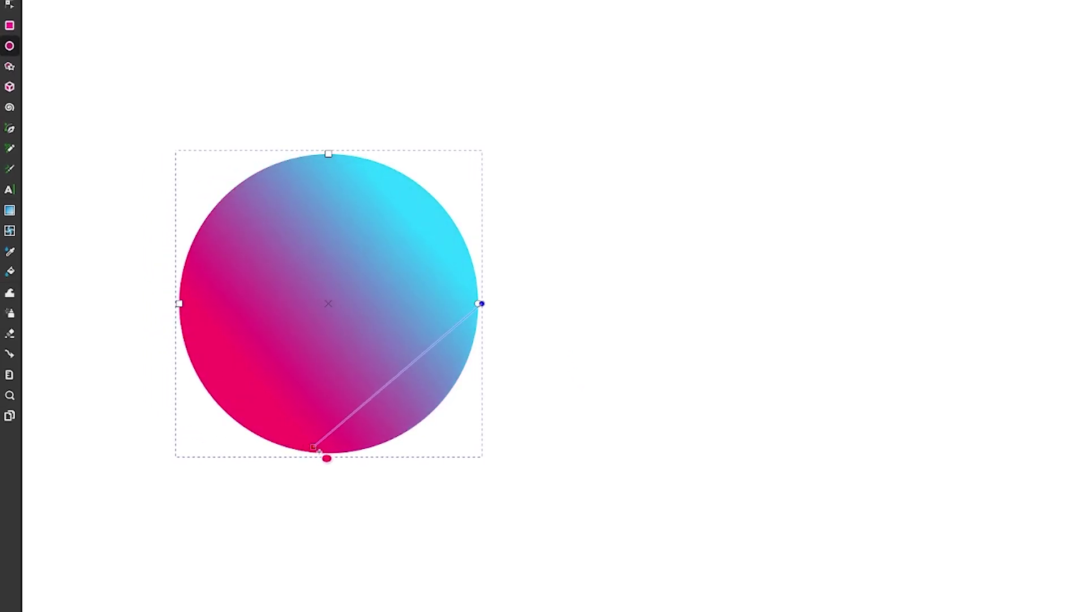
left_click_drag(320, 452, 328, 456)
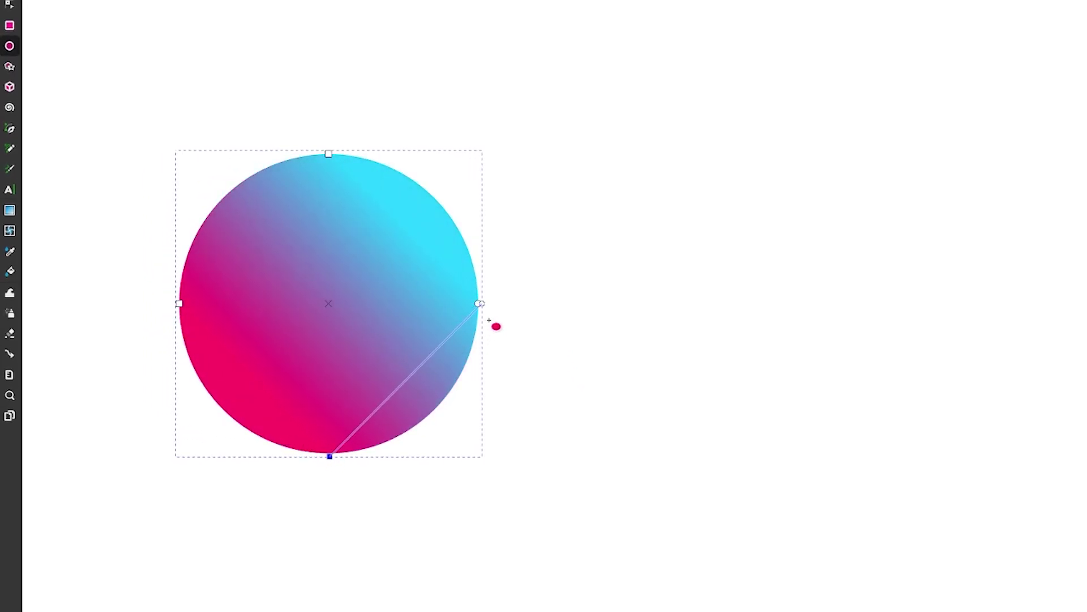
left_click_drag(482, 305, 329, 154)
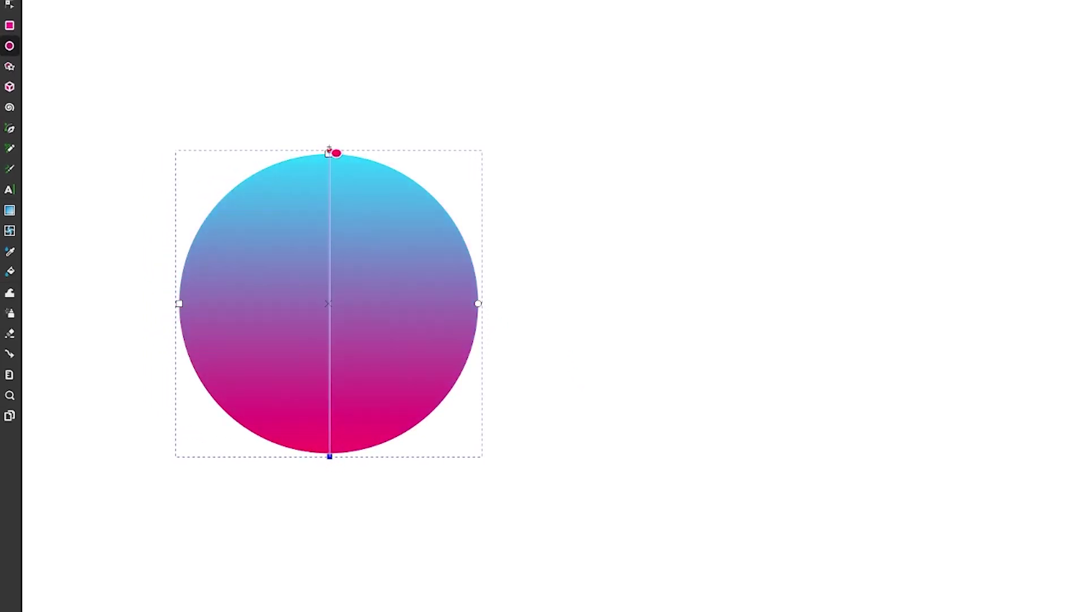
left_click(329, 151)
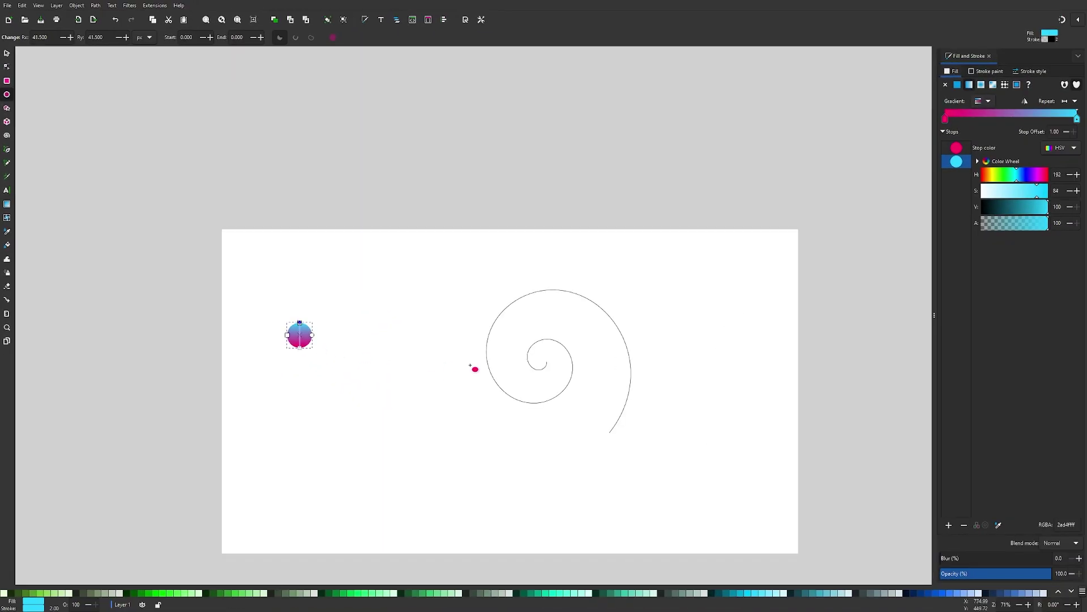
Step: Move the gradient circle from the page's far left toward the spiral
key("5")
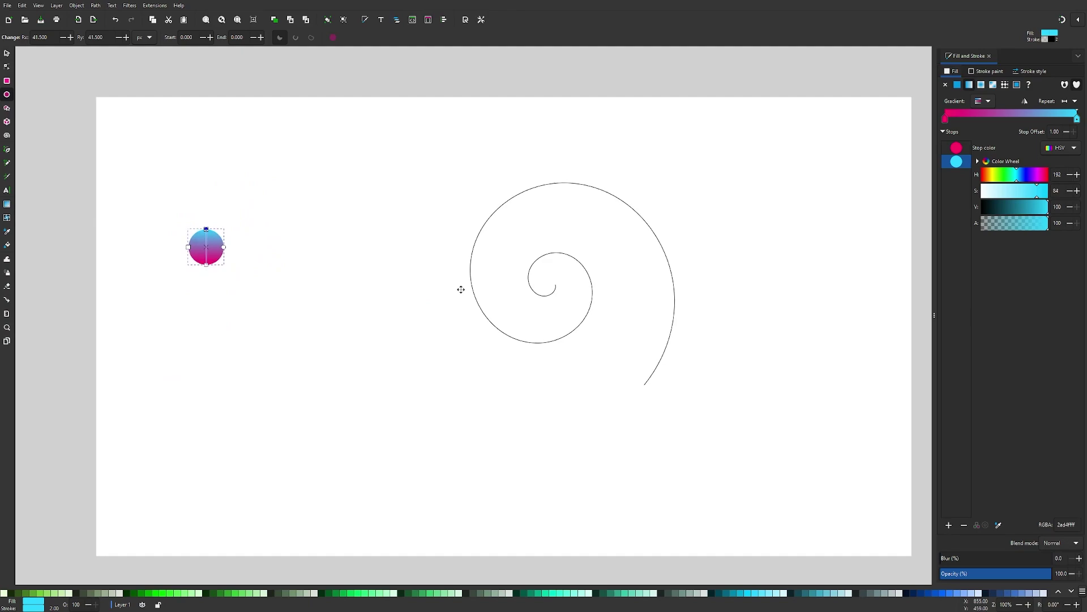
scroll(313, 290, "up", 1)
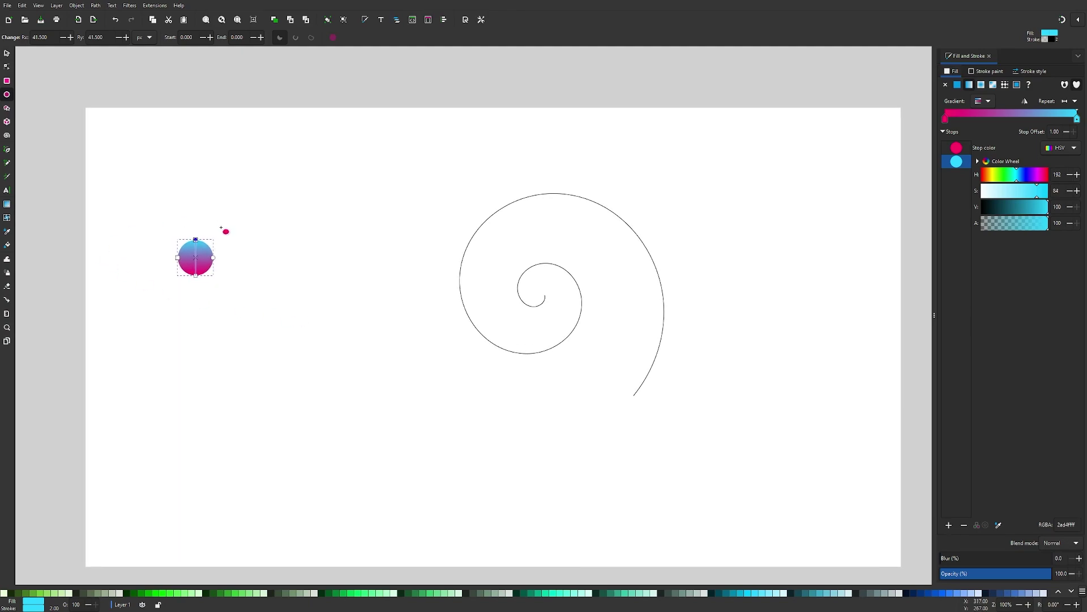
scroll(232, 264, "up", 2)
scroll(233, 264, "down", 3)
scroll(311, 280, "up", 1)
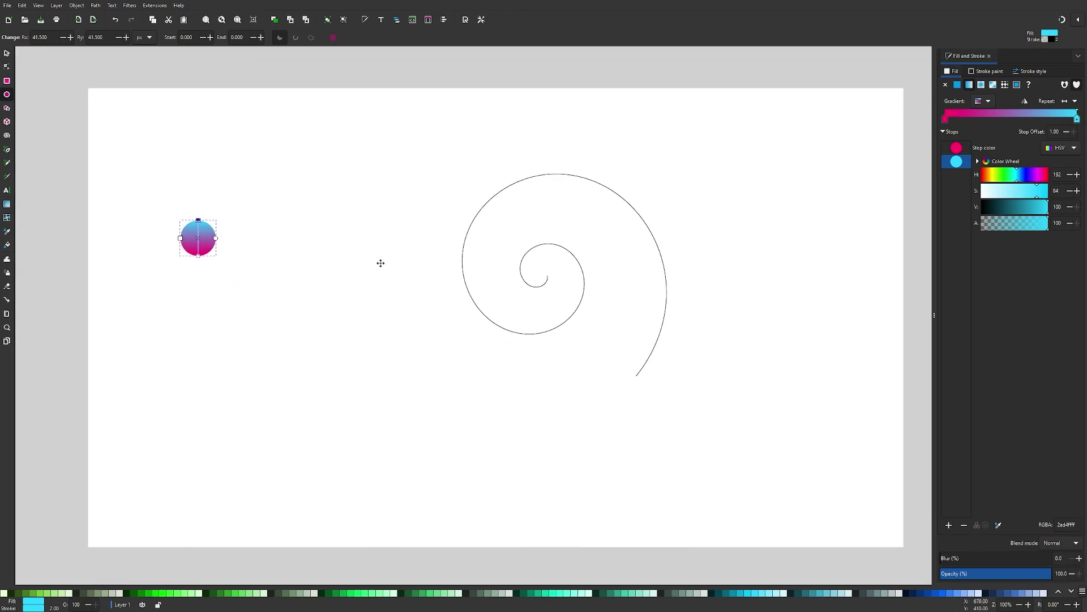
left_click_drag(381, 263, 397, 260)
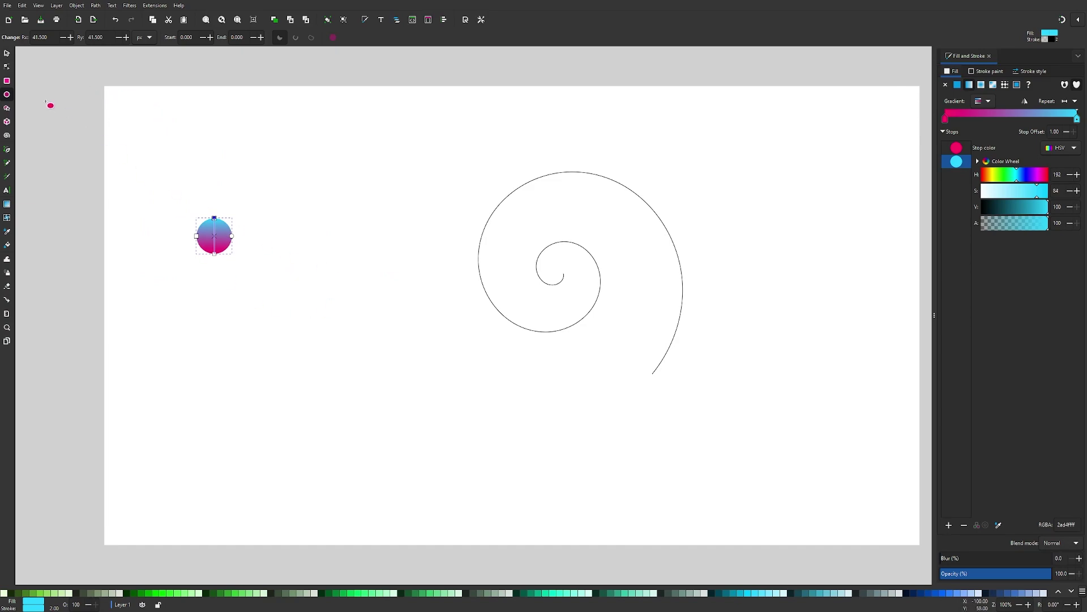
left_click(12, 54)
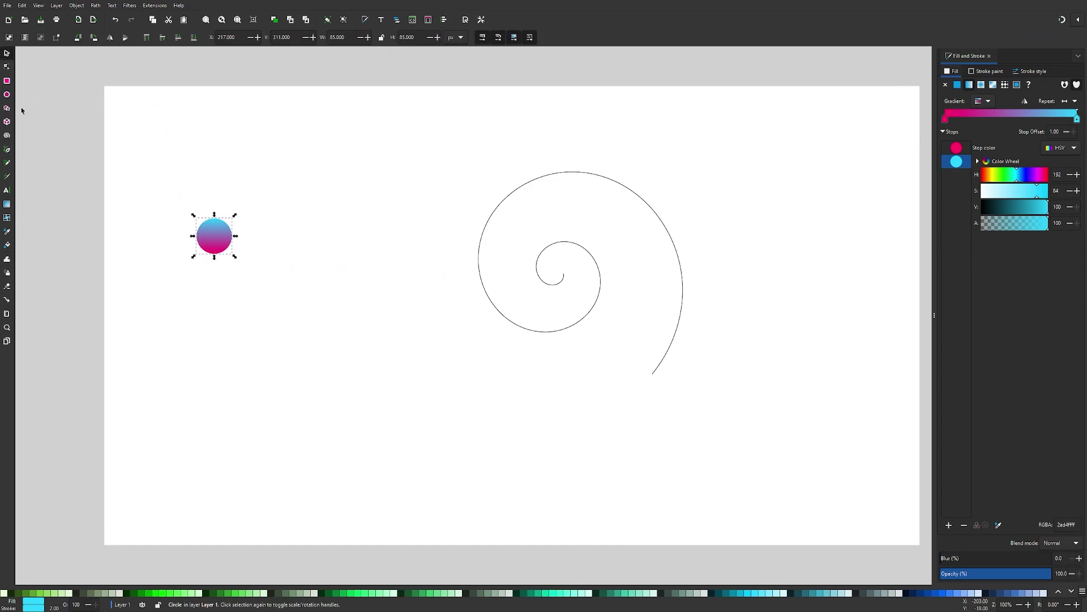
left_click_drag(223, 238, 484, 265)
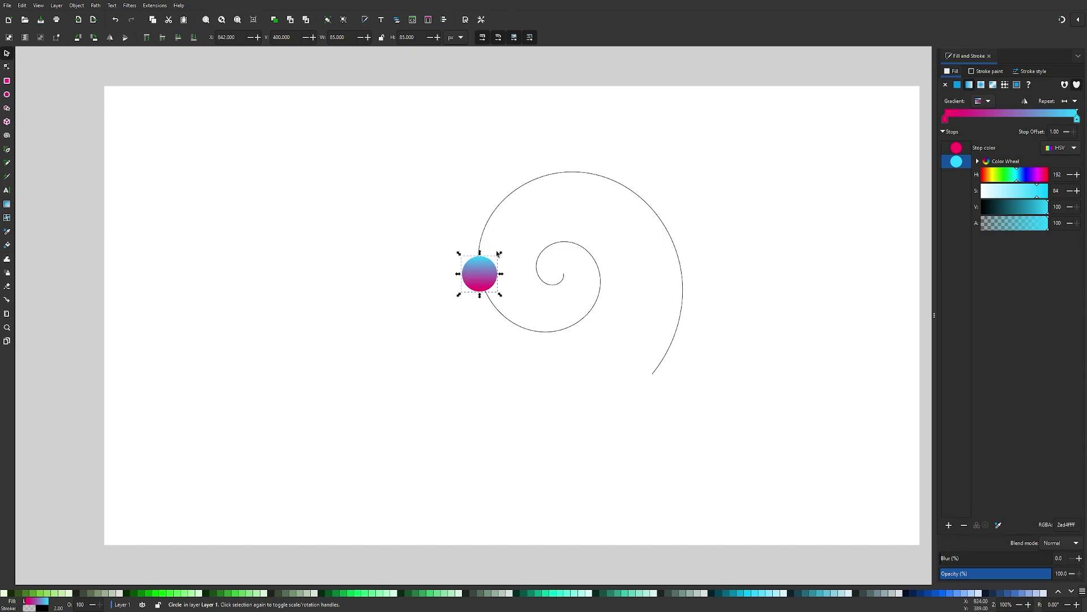
Step: Fine-tune the circle so it sits against the spiral's outer left edge
scroll(498, 253, "up", 4, "ctrl")
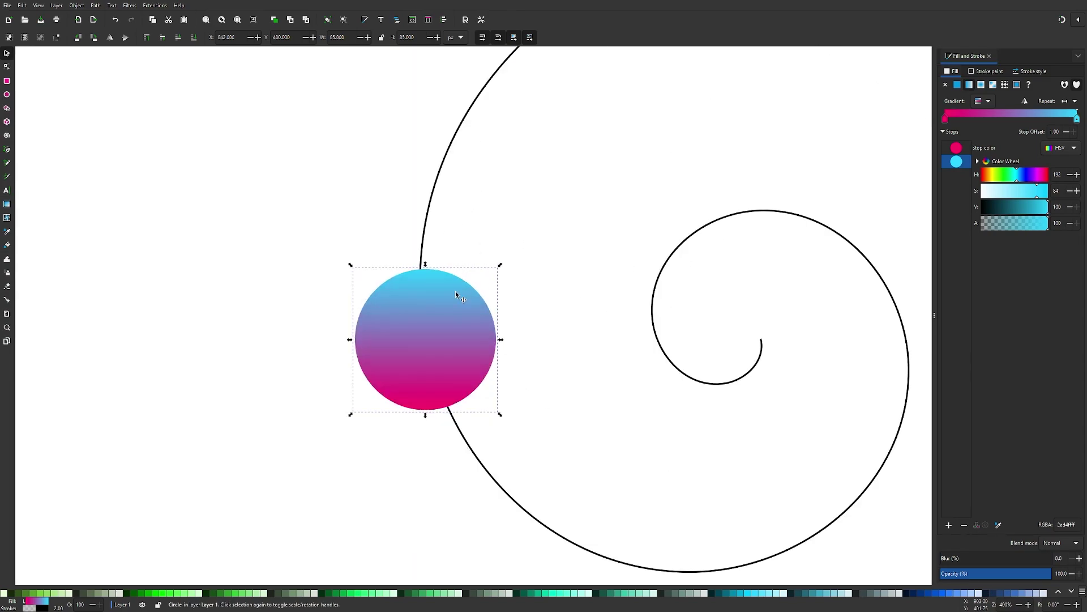
left_click_drag(455, 294, 226, 362)
scroll(324, 344, "down", 3, "ctrl")
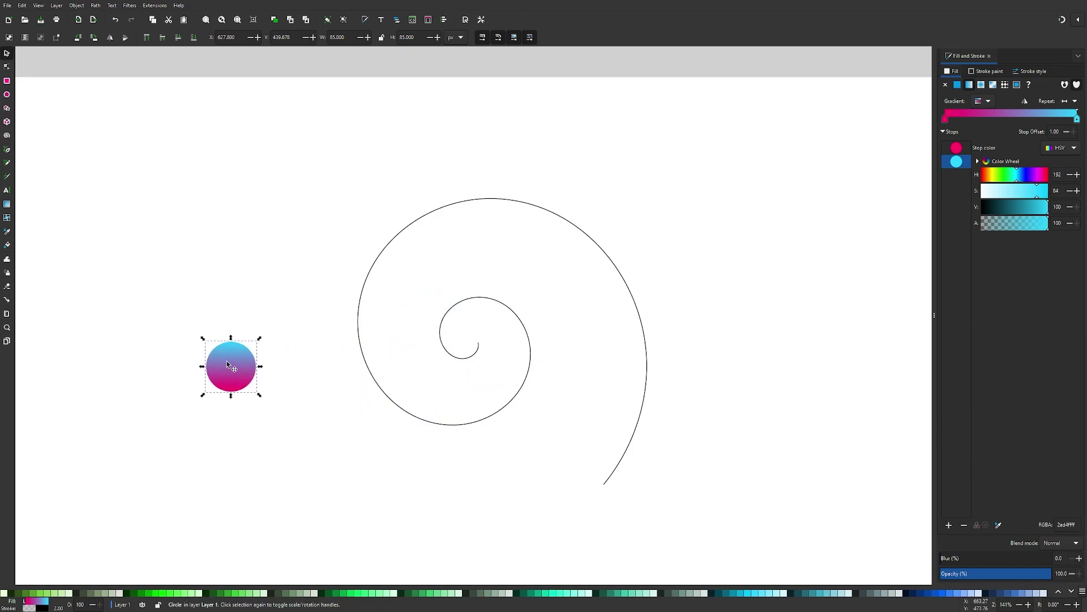
left_click_drag(227, 364, 279, 338)
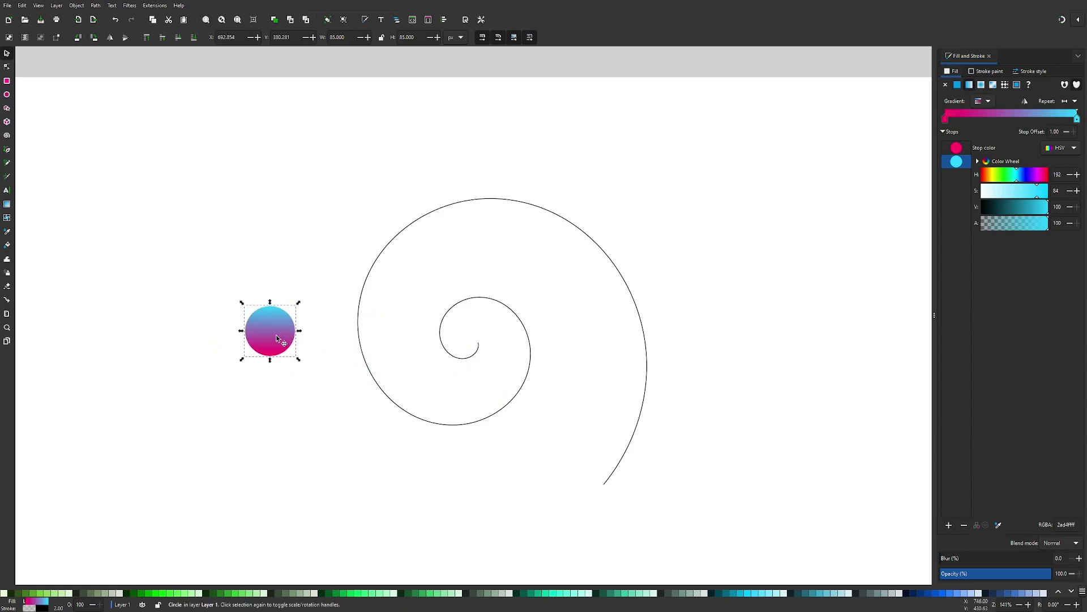
scroll(368, 364, "down", 3)
Step: Lower the gradient circle beneath the spiral and shift it slightly left
left_click_drag(338, 358, 362, 355)
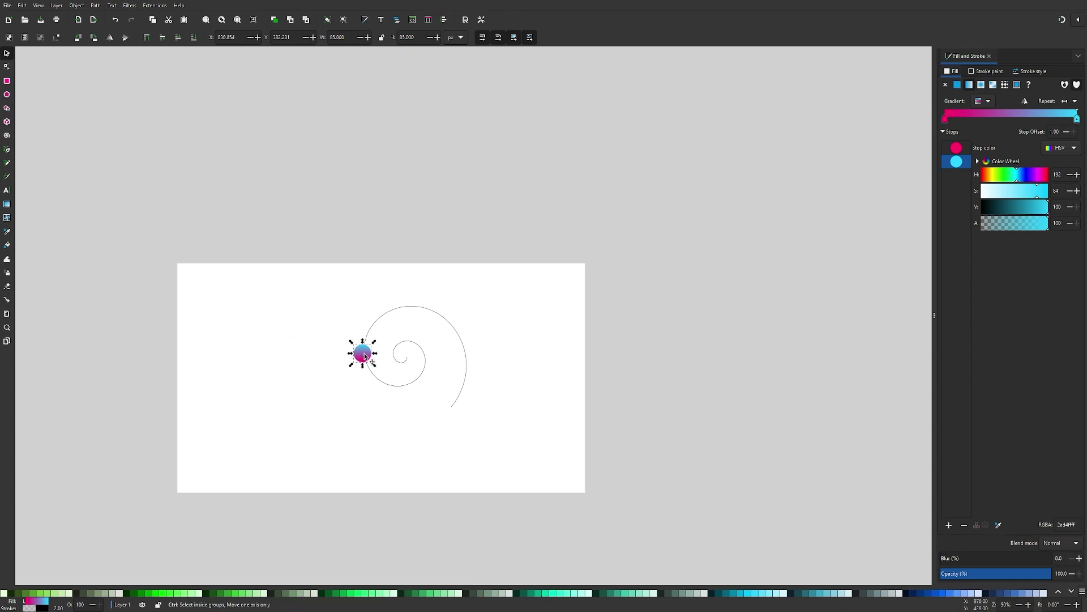
scroll(364, 352, "up", 4)
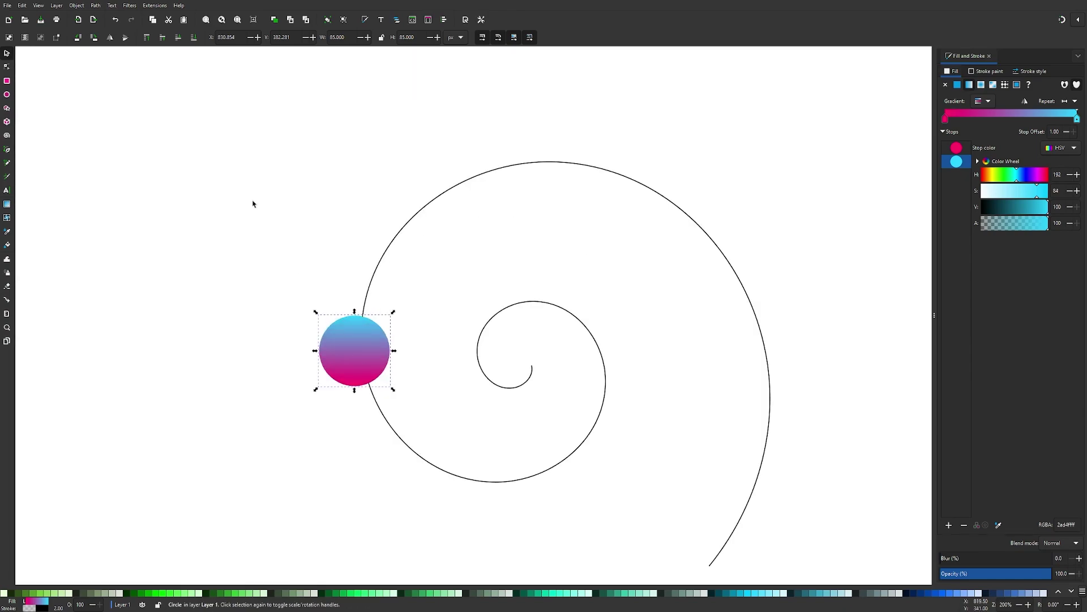
left_click(179, 37)
scroll(340, 285, "down", 2)
left_click_drag(326, 311, 261, 308)
Step: Rubber-band select both the spiral and the circle
scroll(298, 337, "down", 1)
scroll(299, 337, "left", 3)
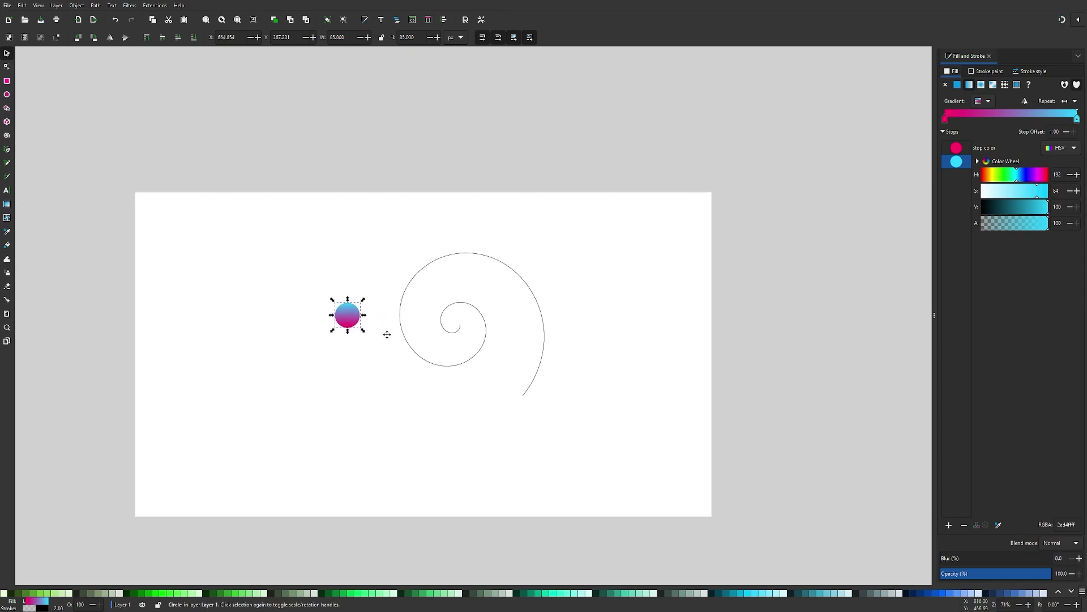
left_click_drag(639, 458, 267, 132)
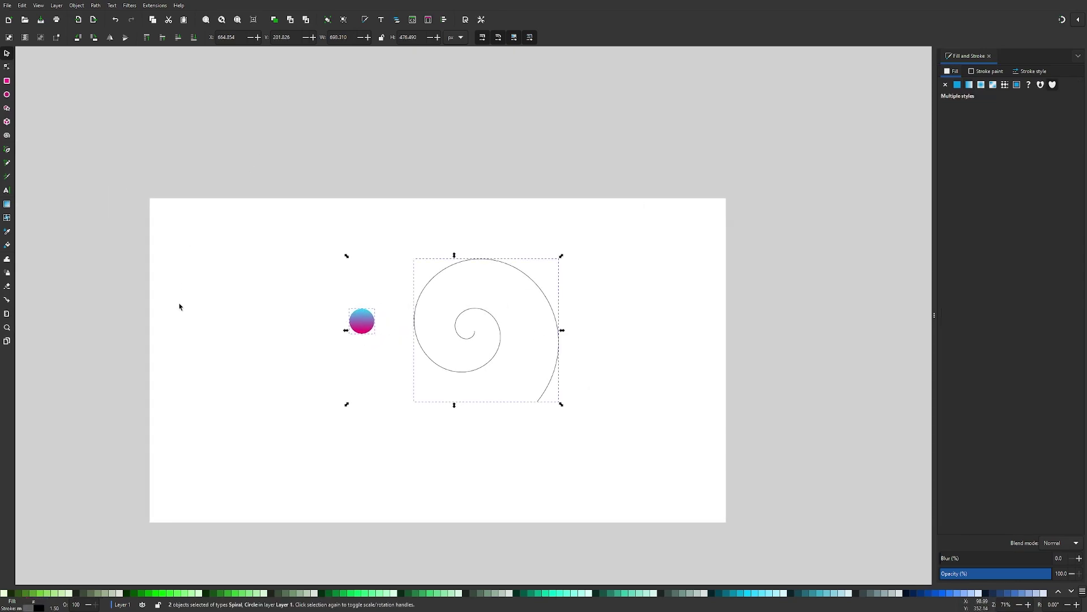
Step: Open Extensions > Generate from Path > Scatter with spacing -10 and live preview on
left_click(154, 5)
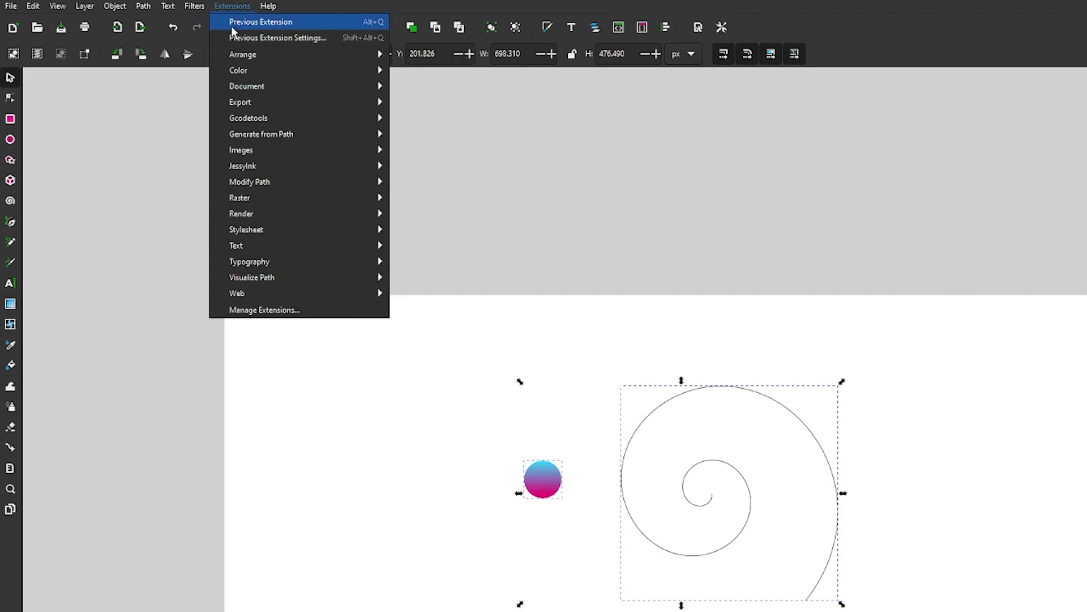
mouse_move(284, 134)
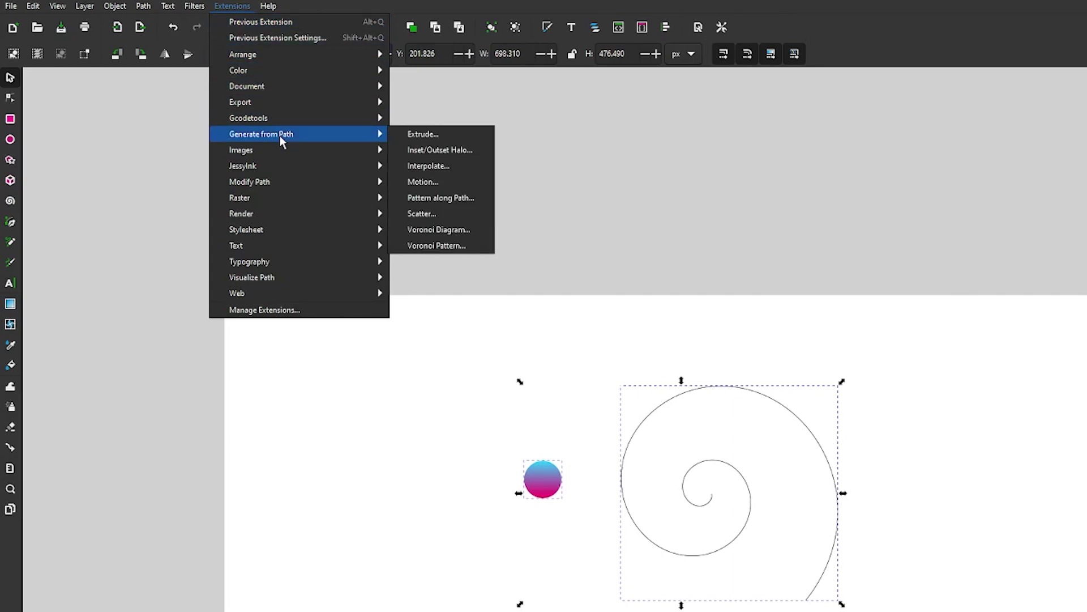
left_click(434, 214)
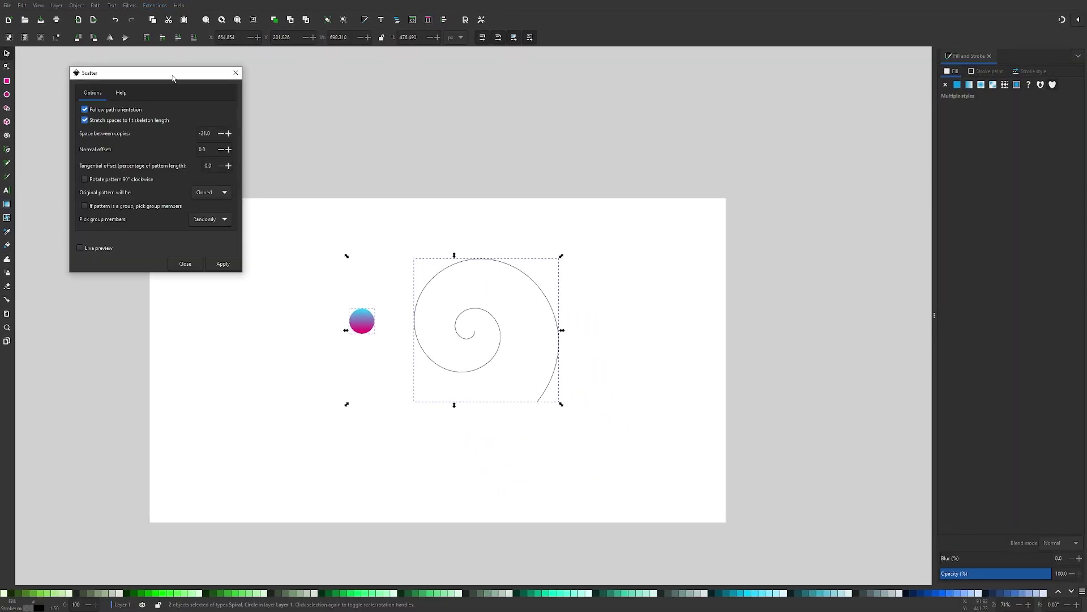
left_click_drag(173, 77, 256, 234)
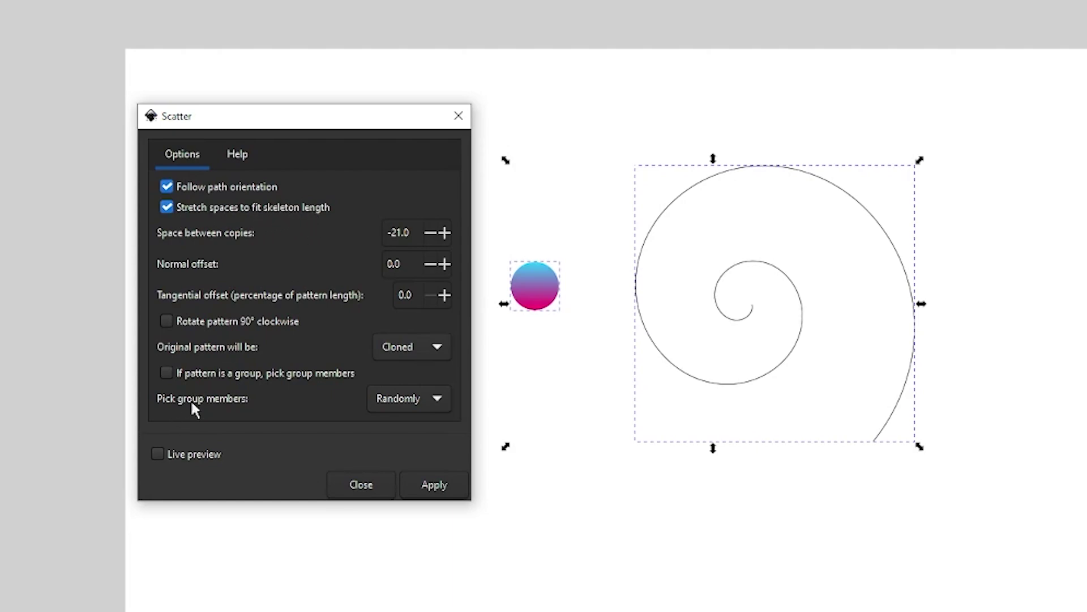
triple_click(398, 232)
key("BackSpace")
type("-10")
left_click(158, 454)
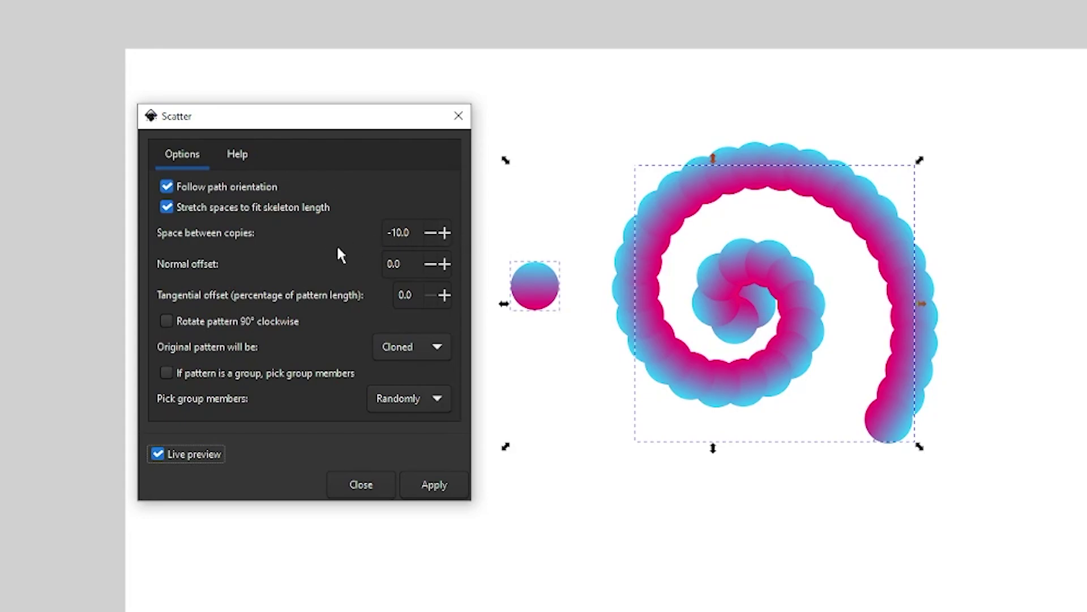
Step: Try Scatter spacings of -15 and then -20 in the live preview
left_click(396, 233)
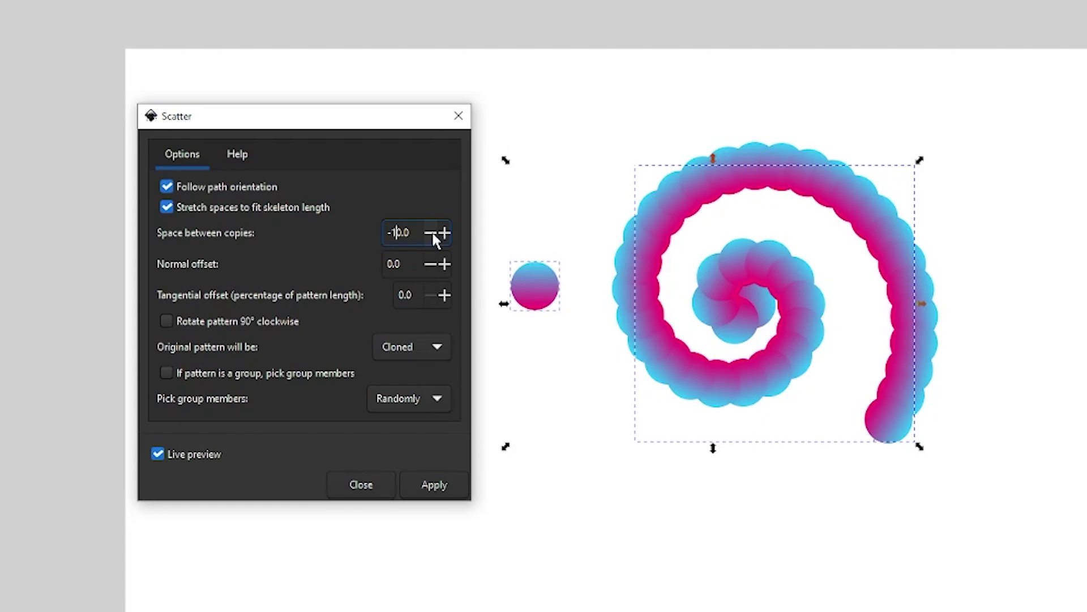
key("Right")
left_click(400, 262)
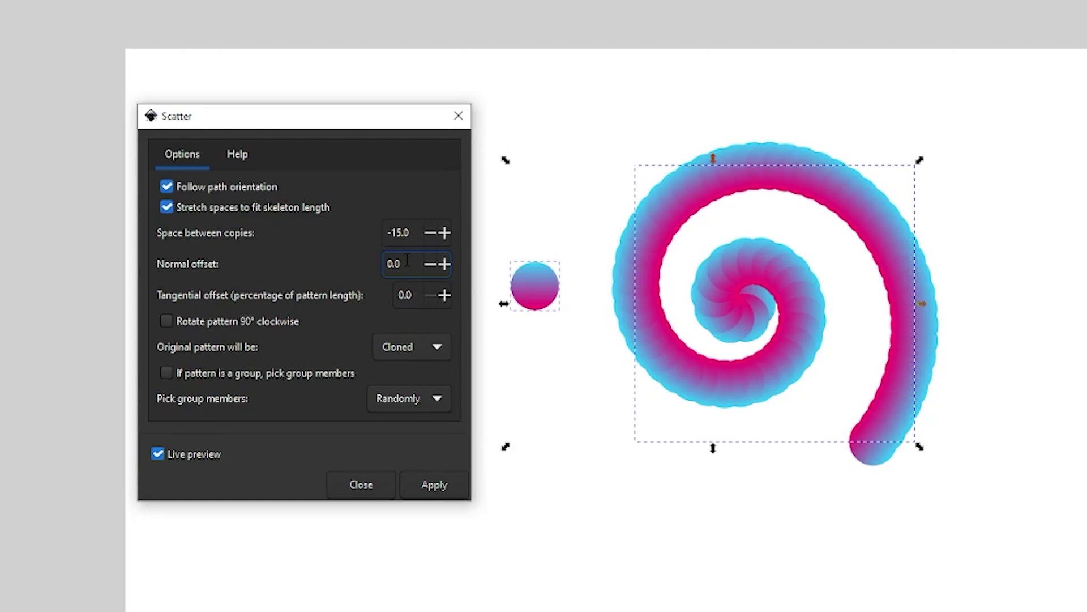
left_click(418, 228)
key("BackSpace")
key("BackSpace")
type("20")
left_click(408, 256)
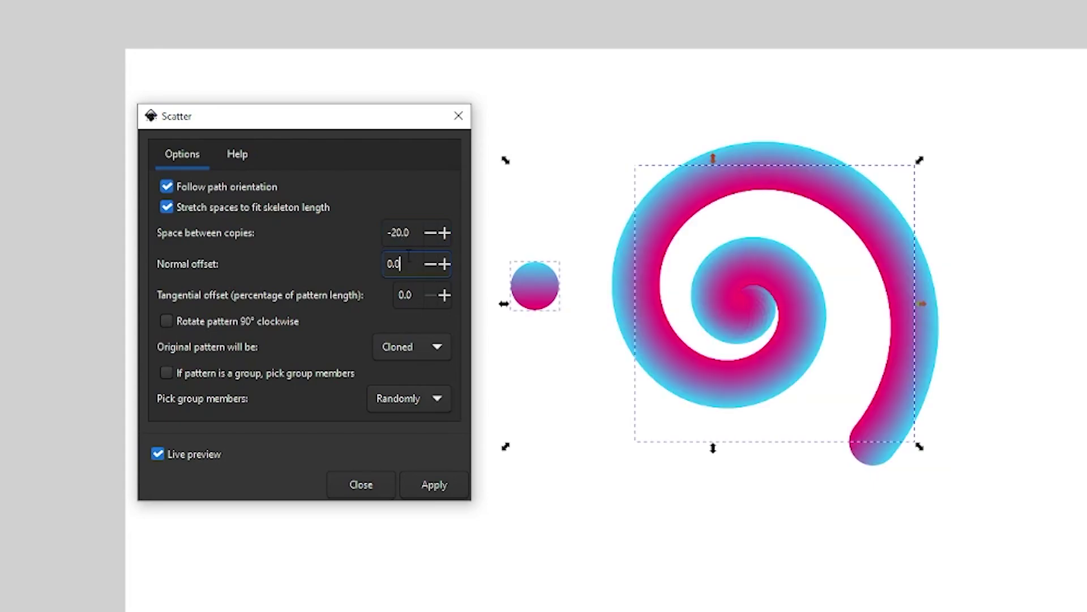
Step: Set spacing to -25 and run Scatter, triggering the pattern-too-small warning
left_click(397, 232)
type("5")
key("Tab")
key("Return")
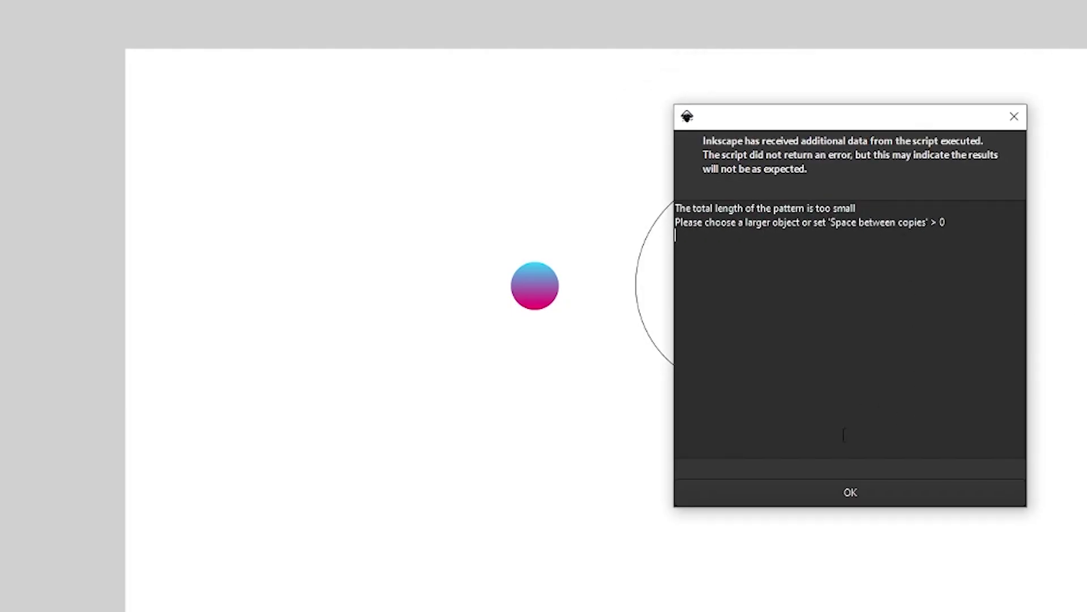
Step: Dismiss the warnings, settle on -21 spacing and apply the Scatter
left_click(837, 491)
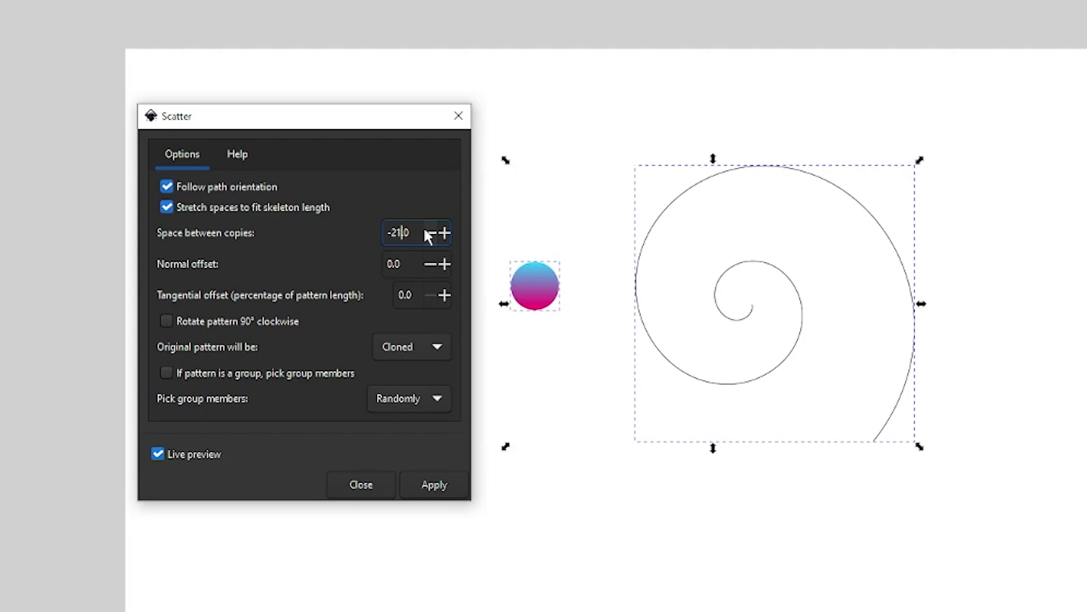
key("Tab")
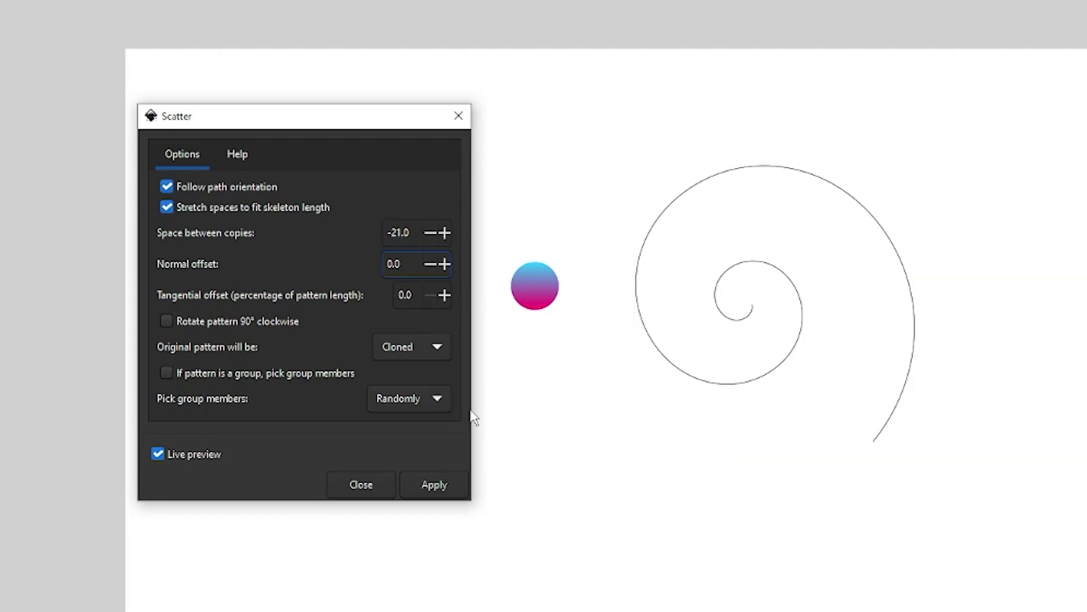
left_click(402, 232)
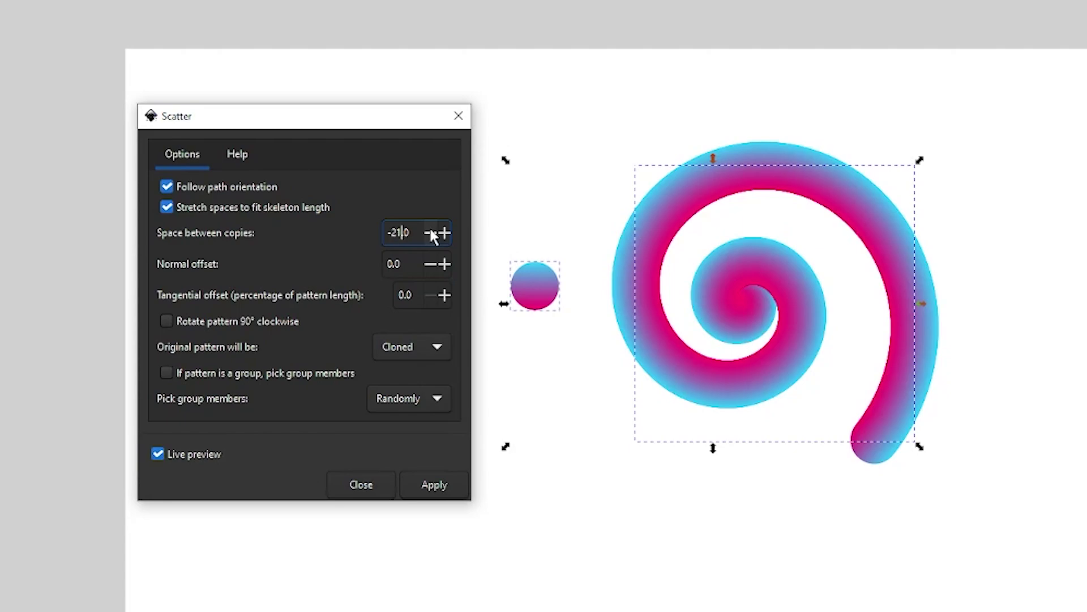
key("Tab")
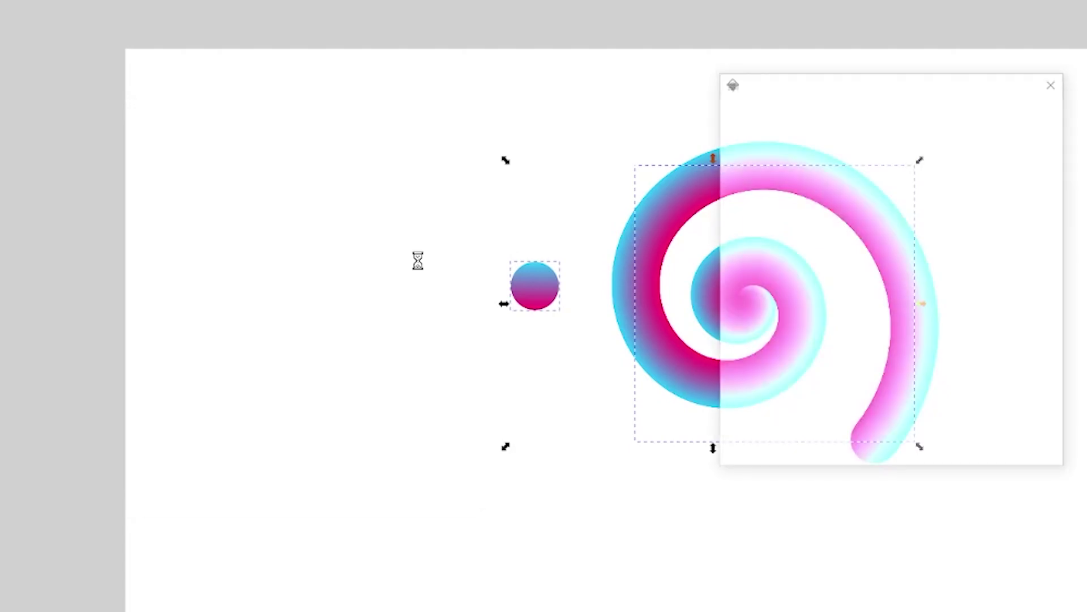
left_click(905, 448)
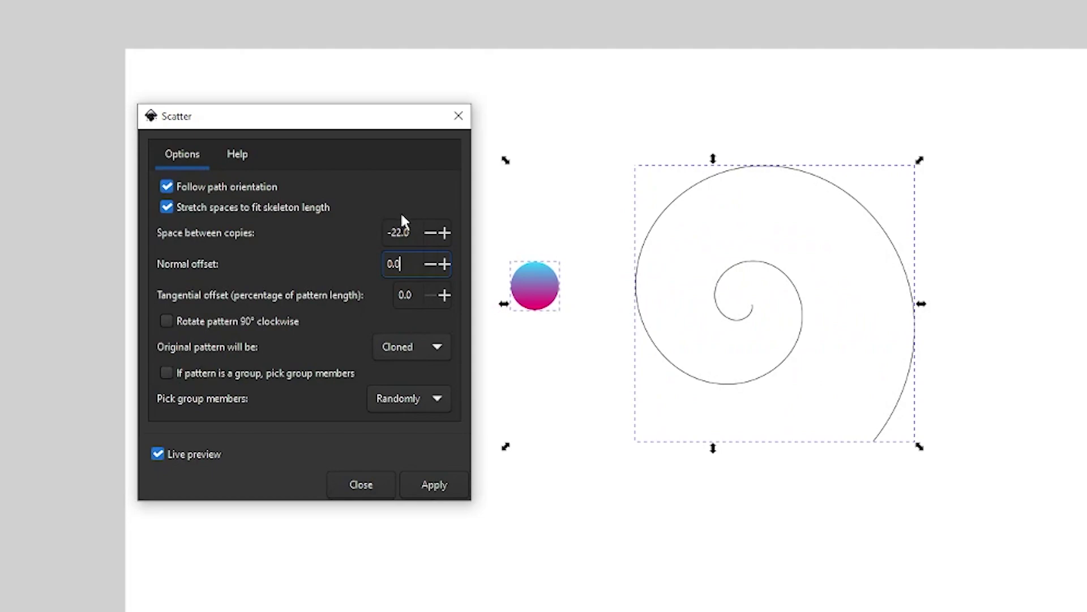
left_click(397, 232)
key("Delete")
type("1")
left_click(408, 264)
left_click(452, 483)
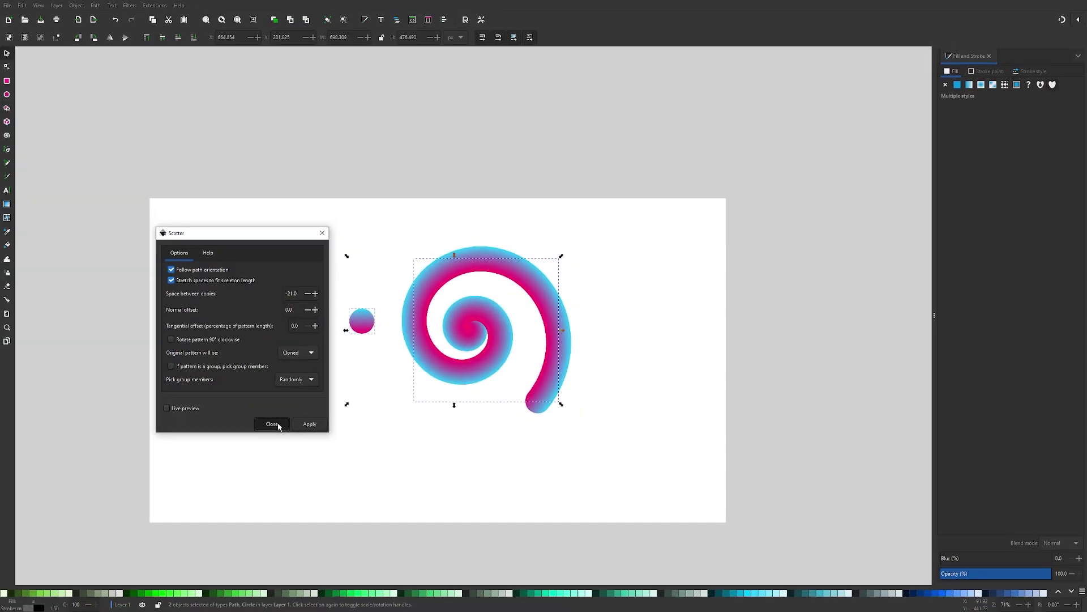
Step: Center the scattered-circle spiral and move the original spiral and circle off to the upper right
left_click(336, 465)
left_click(681, 492)
left_click(498, 336)
left_click_drag(481, 369, 267, 420)
left_click_drag(640, 431, 309, 208)
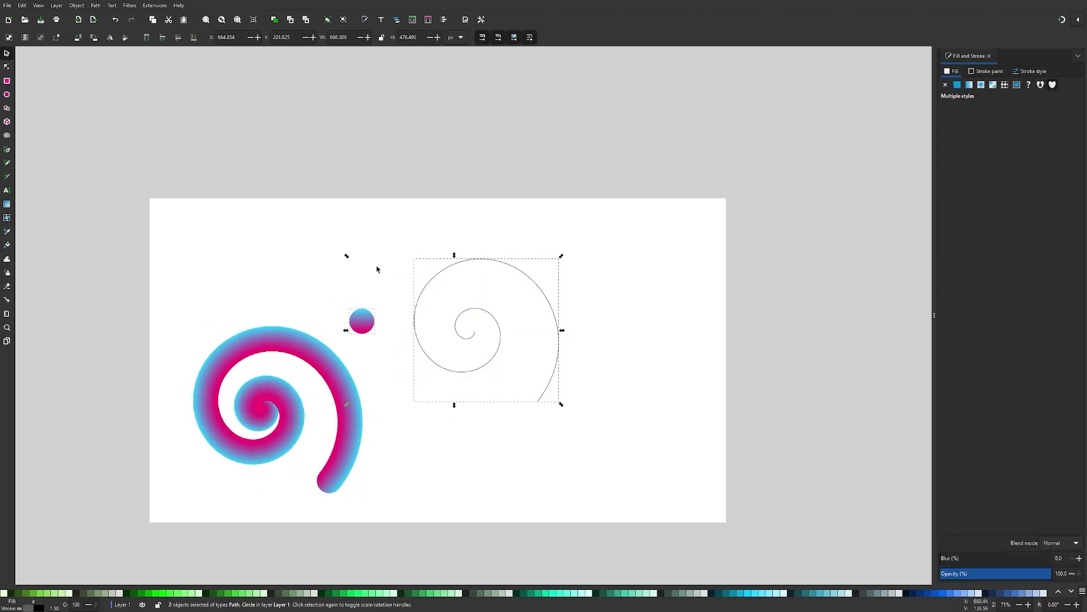
left_click_drag(368, 322, 676, 170)
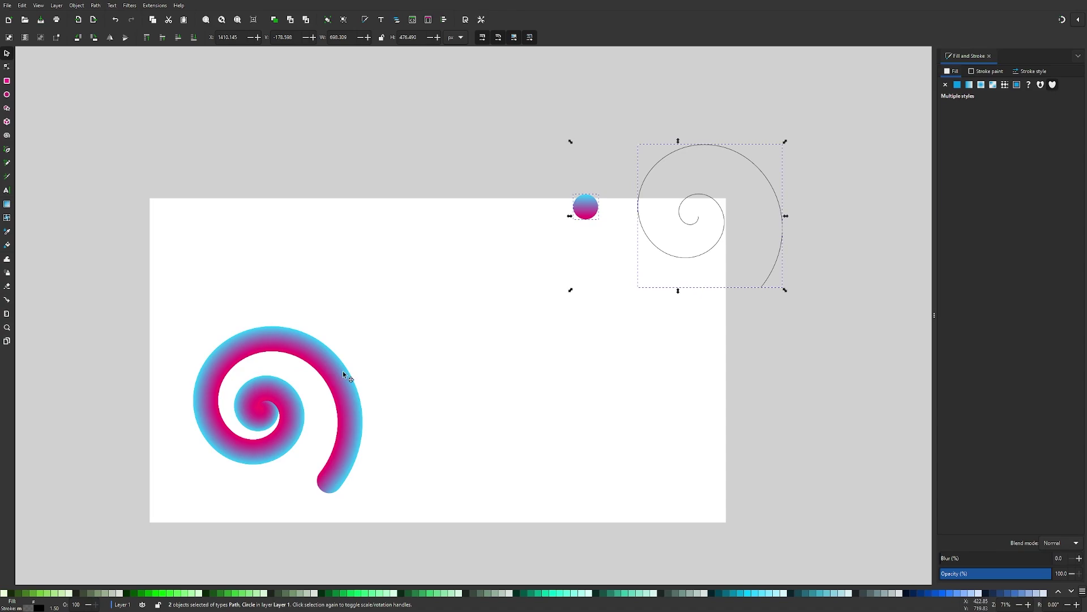
left_click_drag(348, 377, 503, 295)
Step: Deselect the scattered spiral and zoom in and out to inspect its detail
left_click(565, 357)
scroll(412, 313, "up", 5)
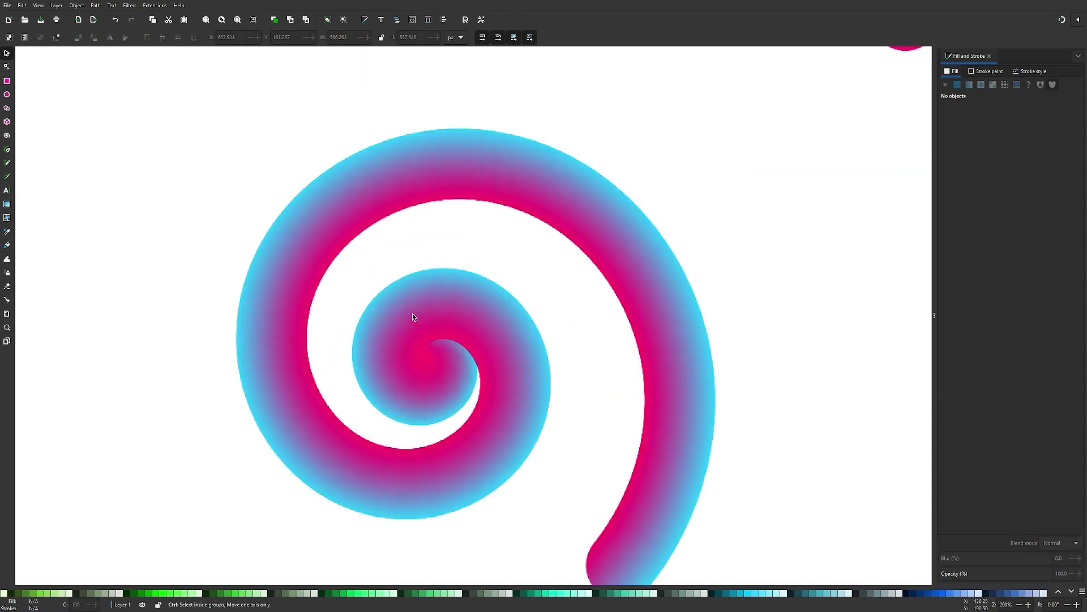
scroll(398, 357, "up", 4)
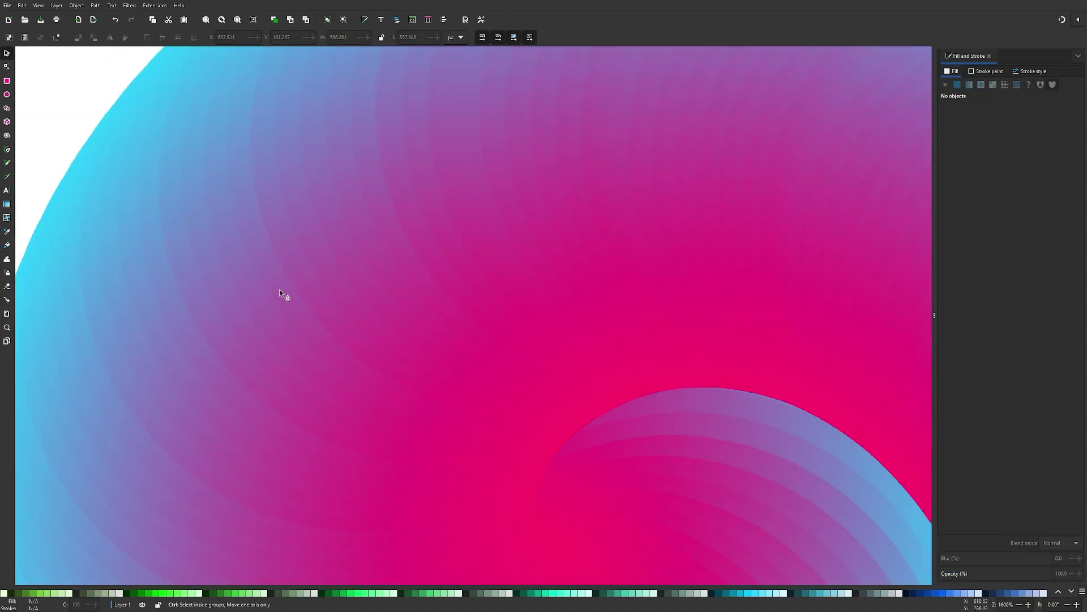
scroll(178, 230, "up", 3)
scroll(240, 188, "left", 2)
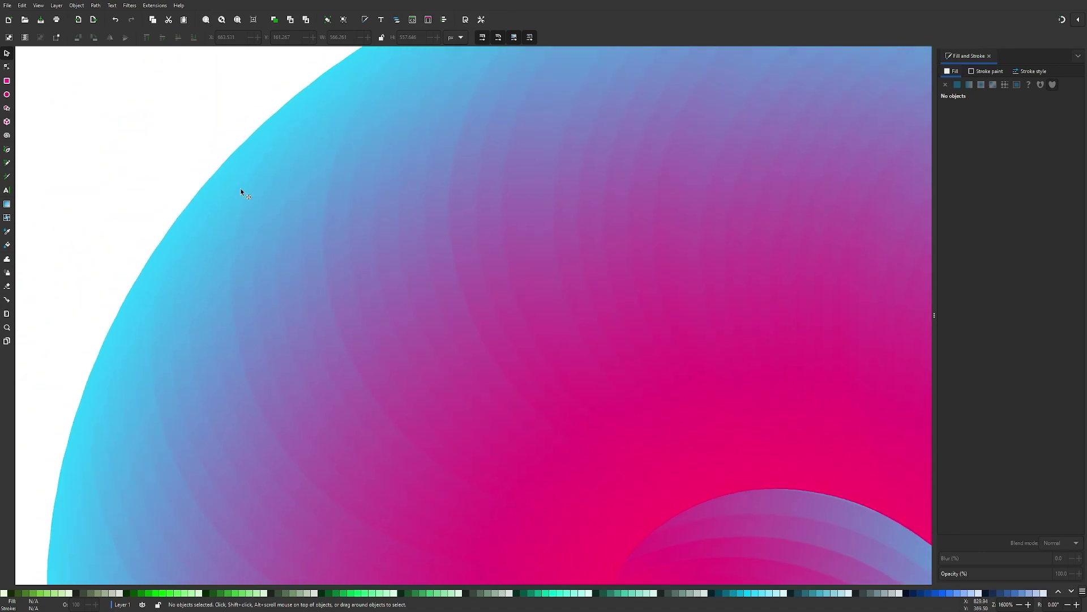
scroll(419, 263, "down", 2)
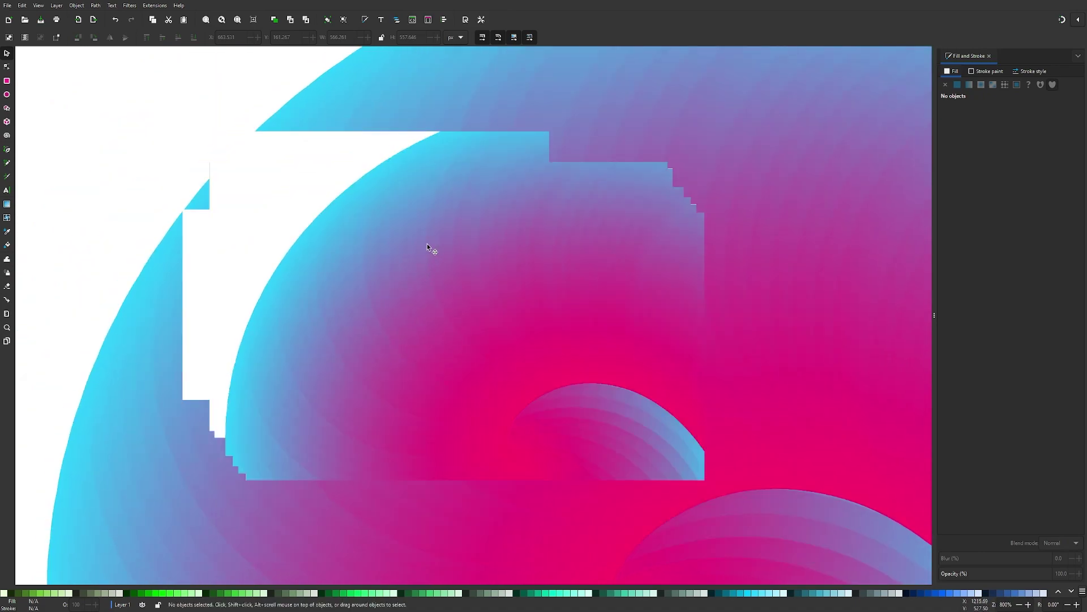
scroll(387, 372, "down", 3)
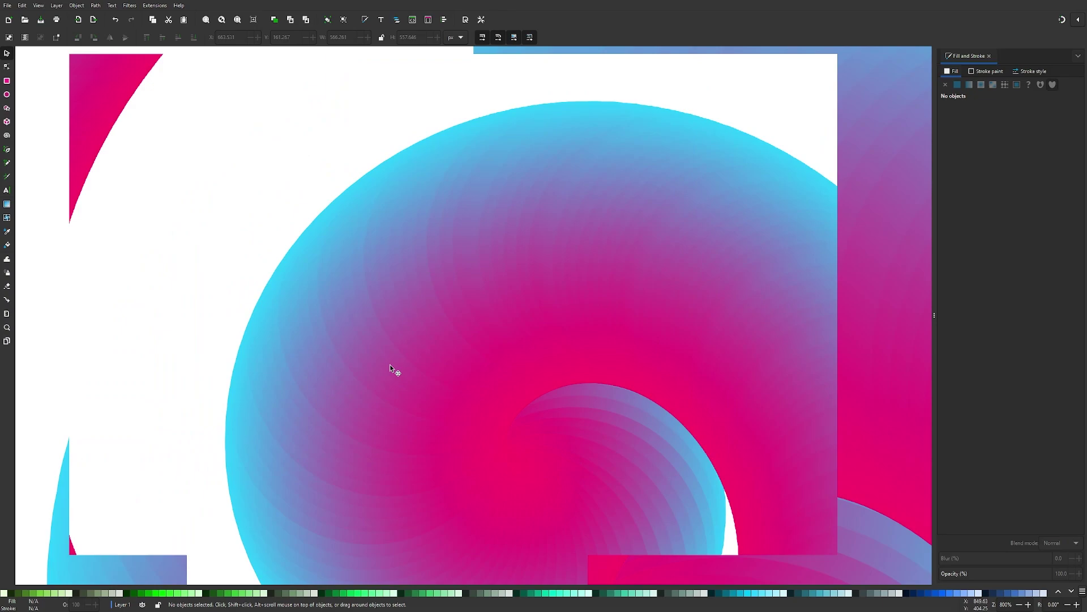
scroll(394, 348, "down", 5)
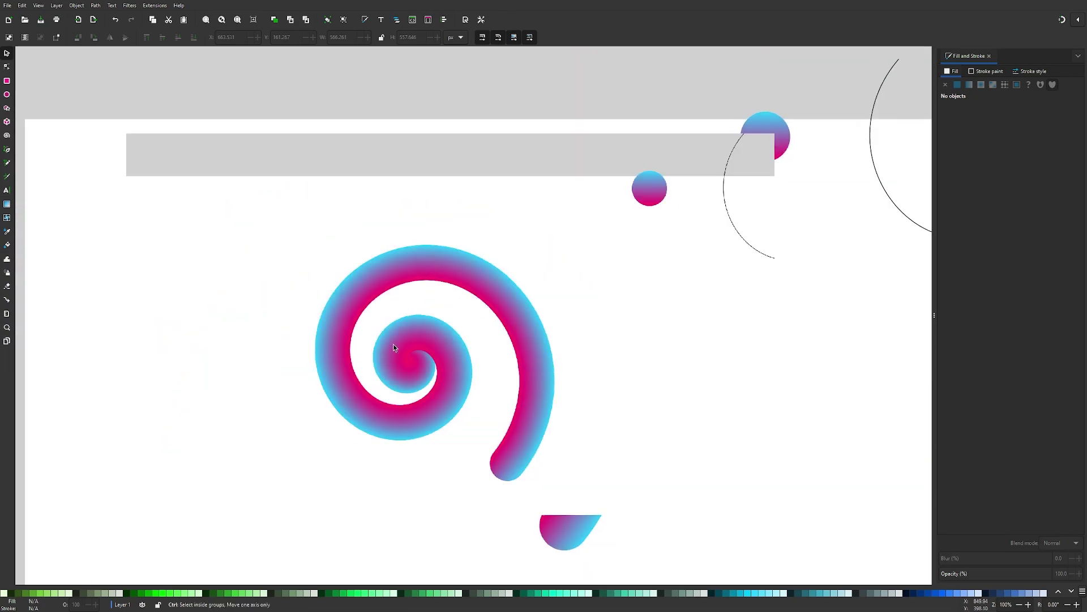
scroll(437, 368, "up", 1)
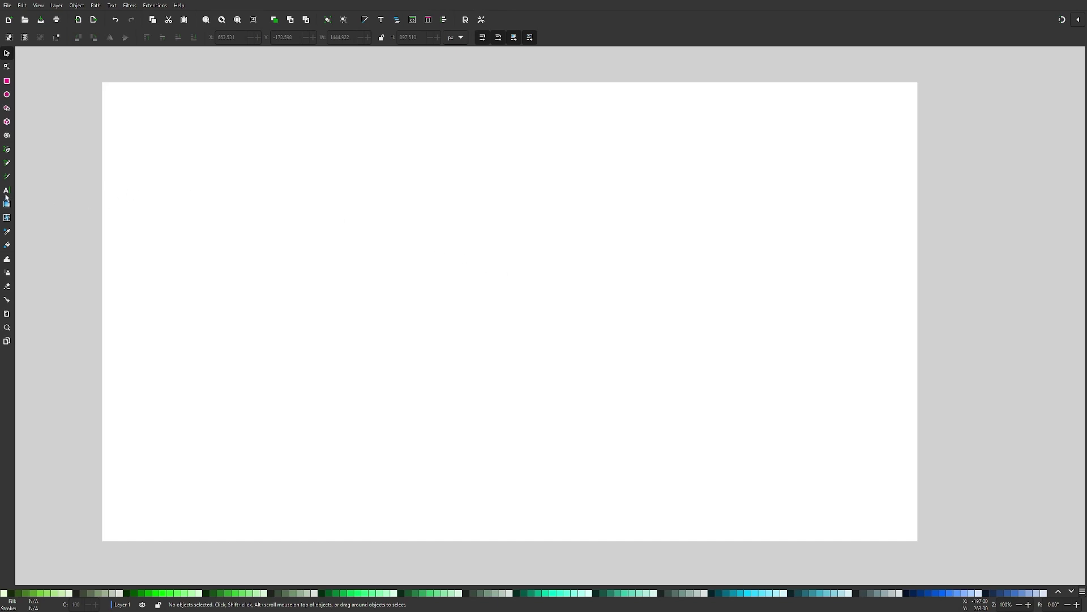
Step: Type the word BLEND on the page with the Text tool
left_click(6, 192)
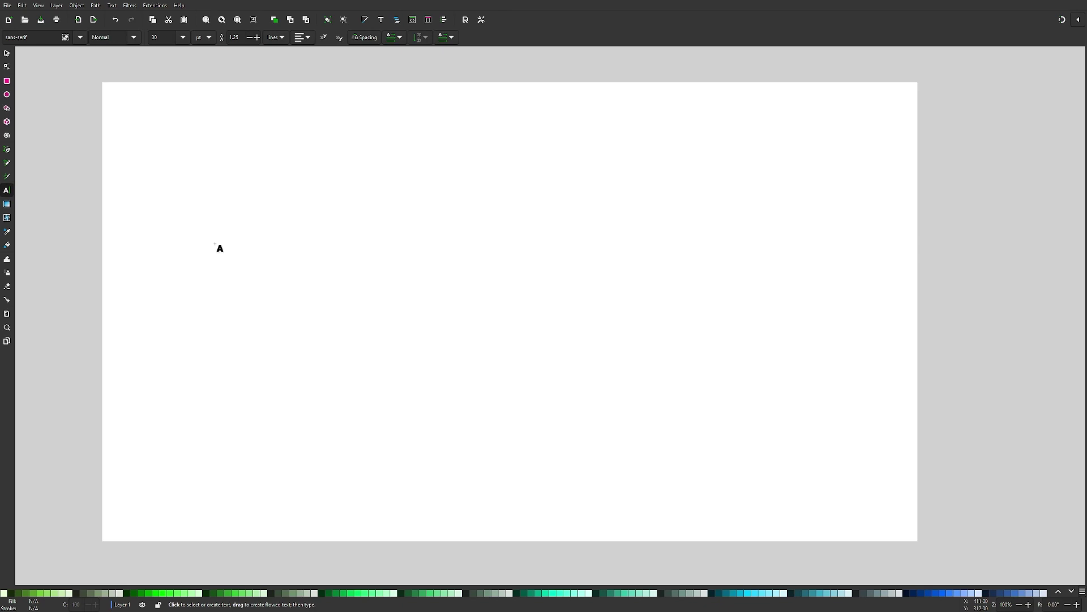
left_click(385, 269)
type("BLEND")
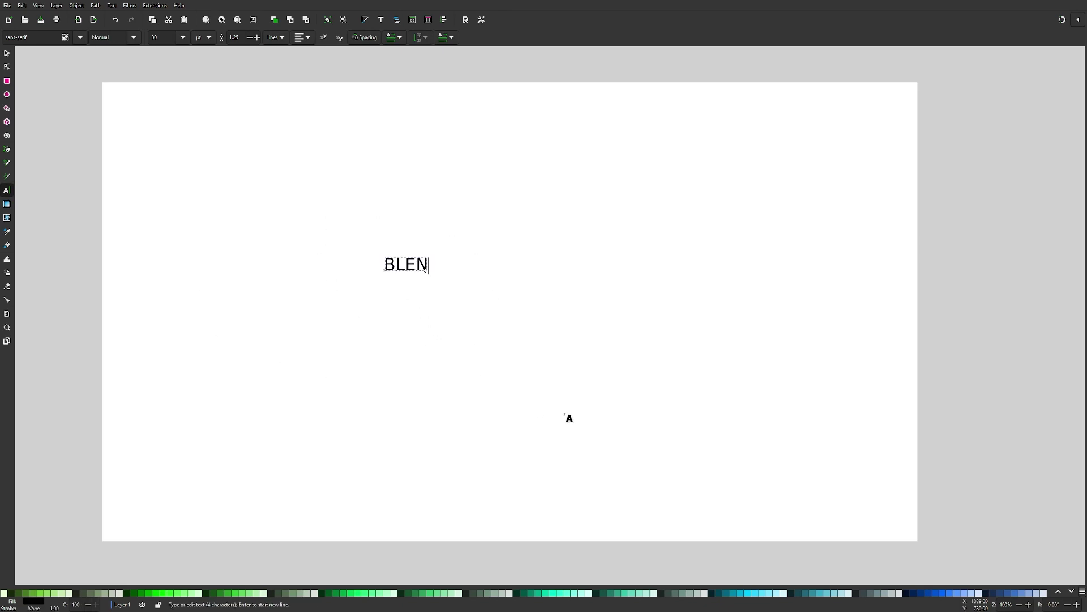
Step: Set BLEND in the League Gothic font via the Text and Font dialog
double_click(414, 262)
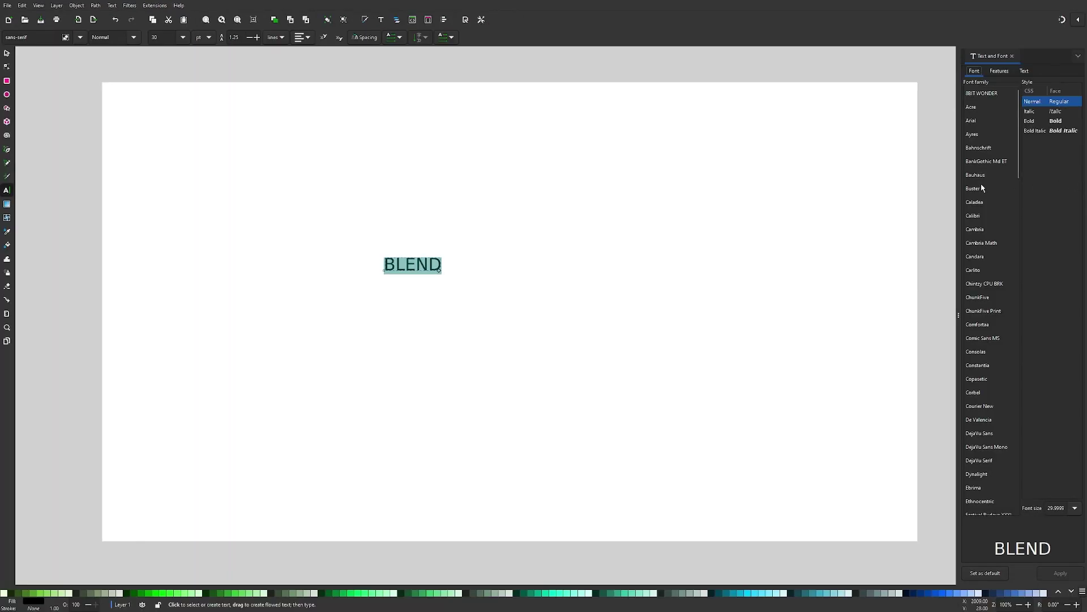
left_click(974, 188)
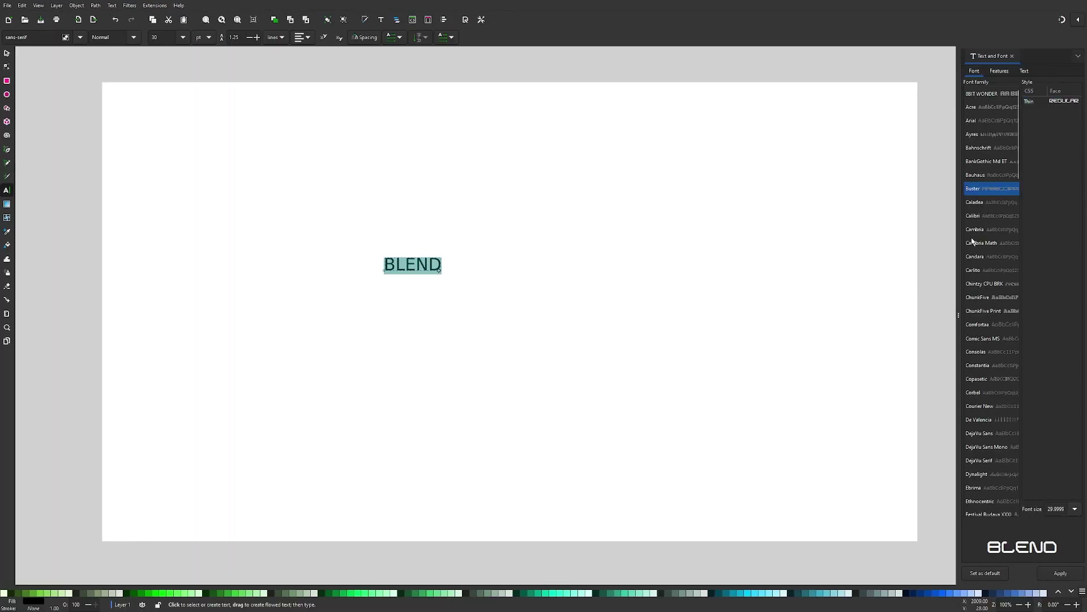
type("leag")
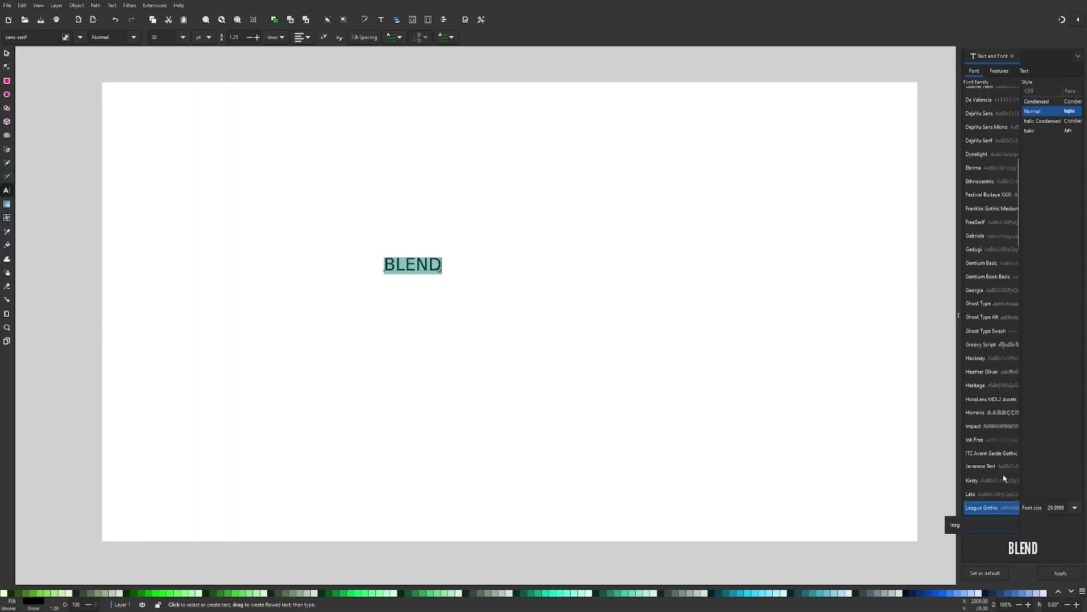
left_click(988, 513)
left_click(1059, 574)
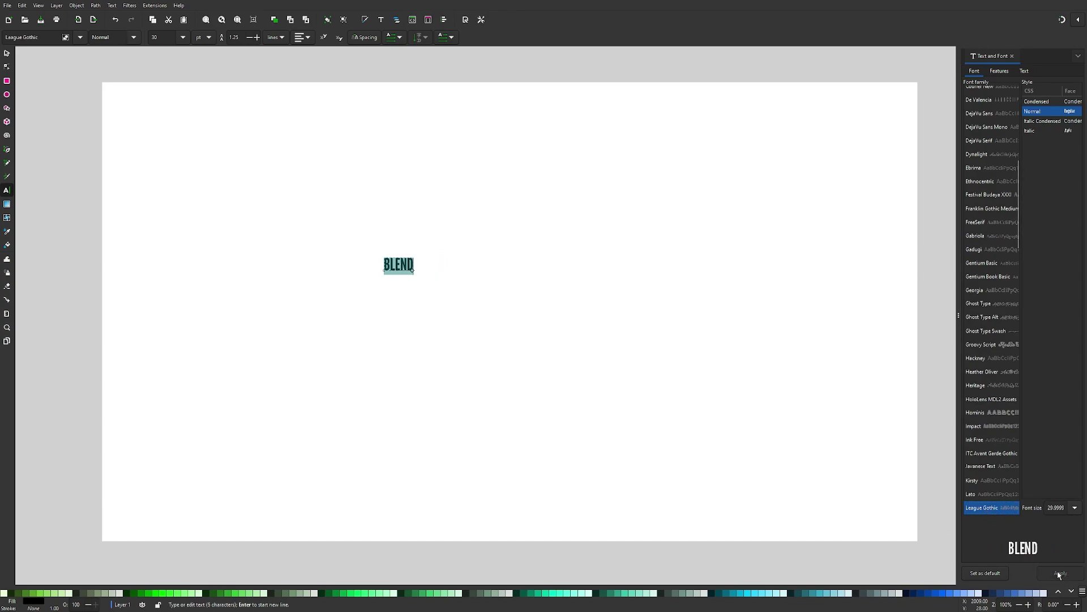
left_click(1012, 56)
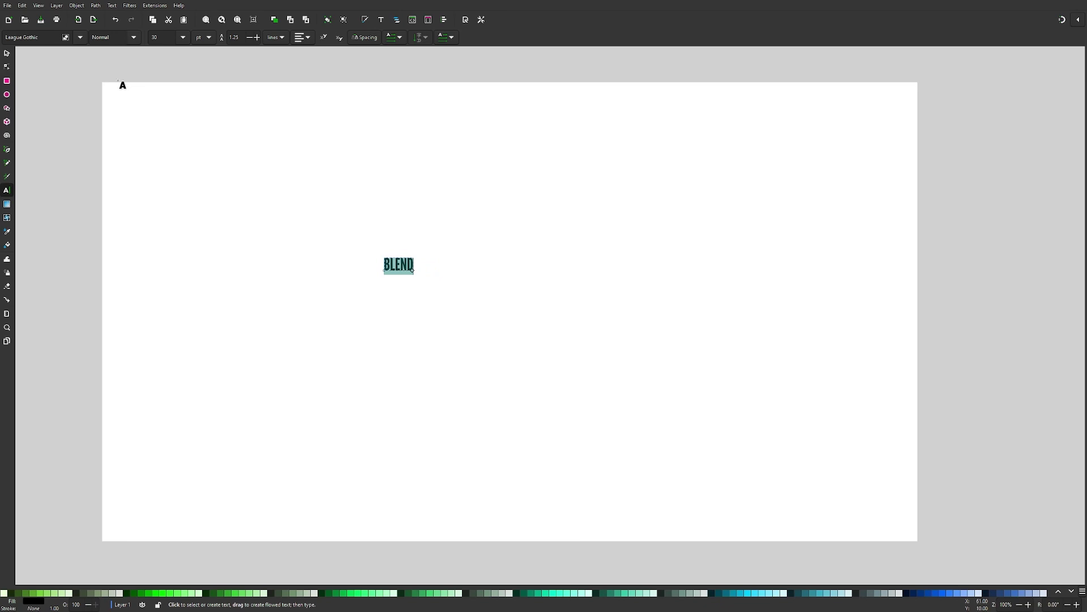
Step: Enlarge BLEND to about five times its size and fill it yellow
left_click(7, 53)
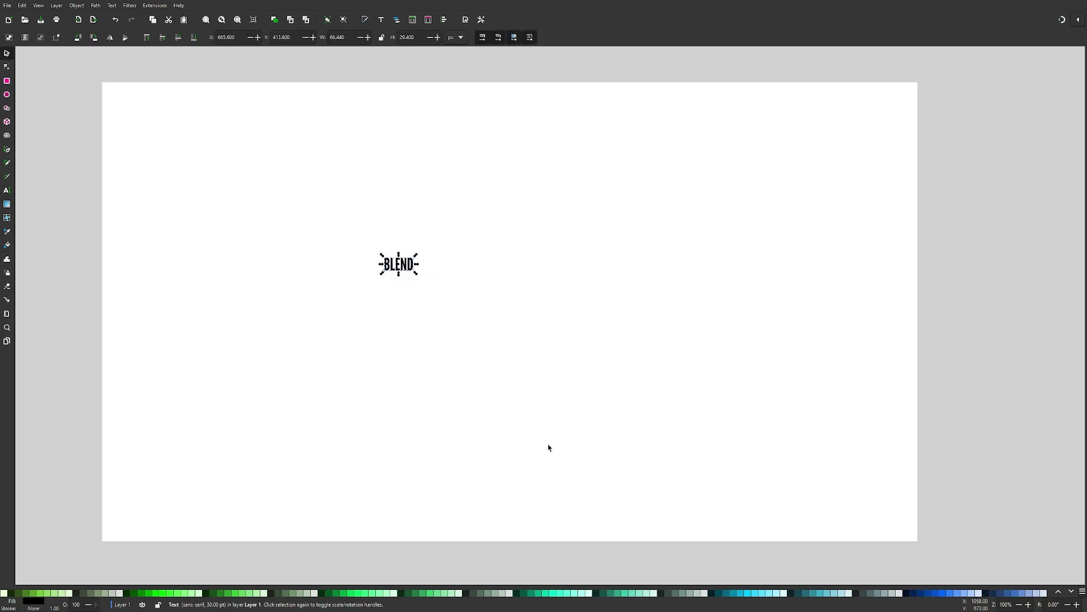
left_click_drag(418, 276, 708, 212)
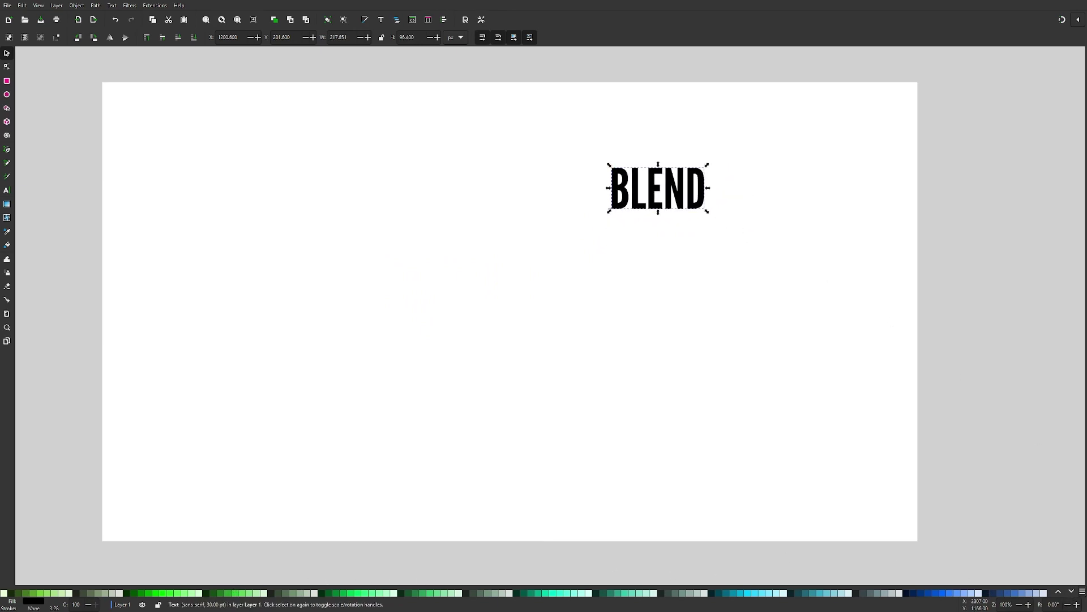
left_click(1059, 593)
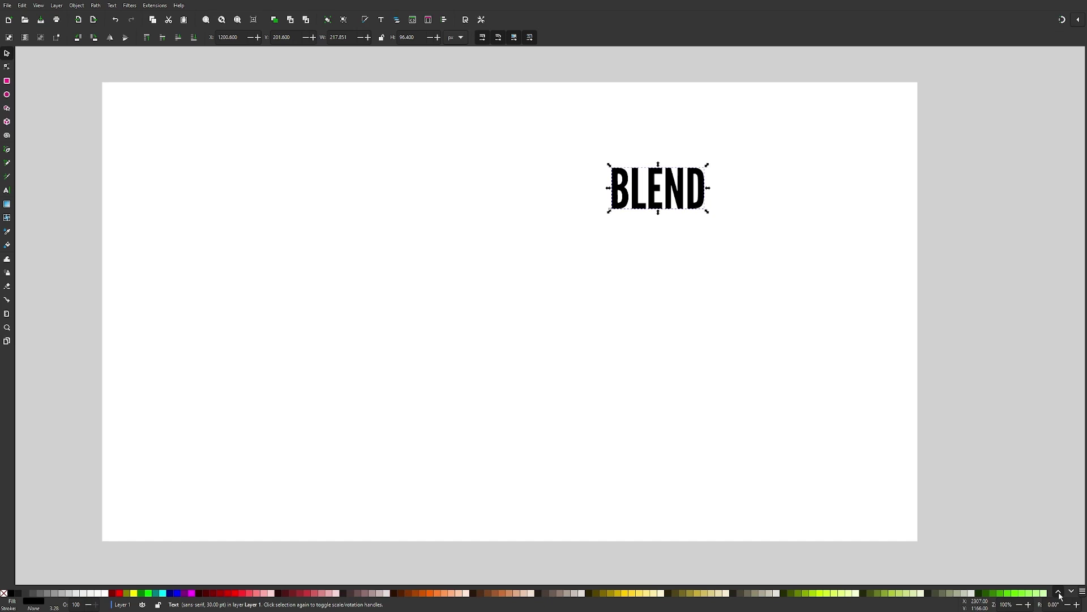
left_click(634, 593)
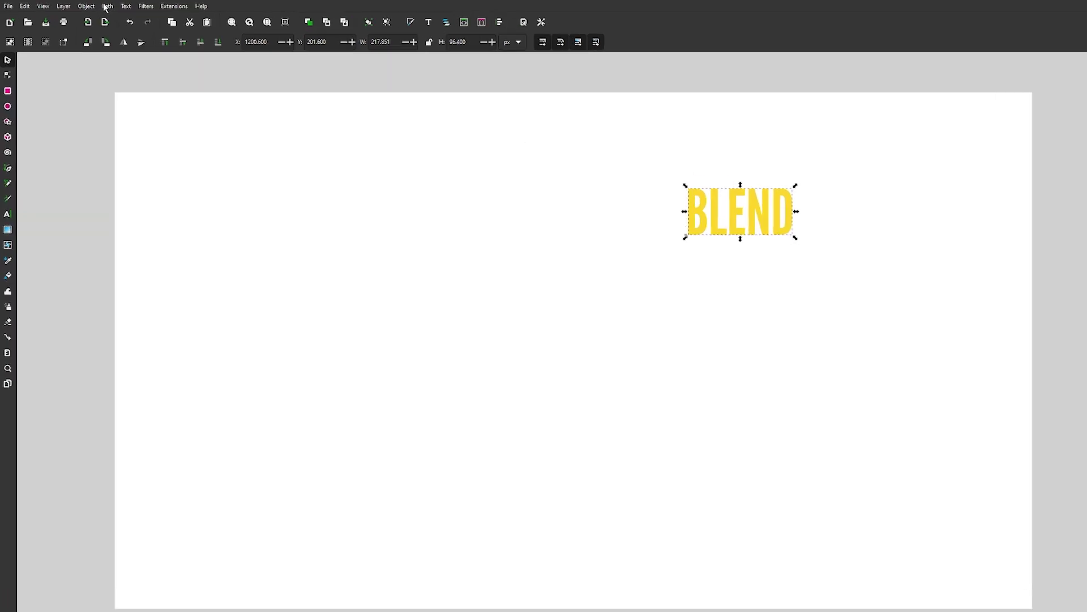
Step: Merge the BLEND letters into a single path with Path > Union
left_click(107, 6)
left_click(107, 6)
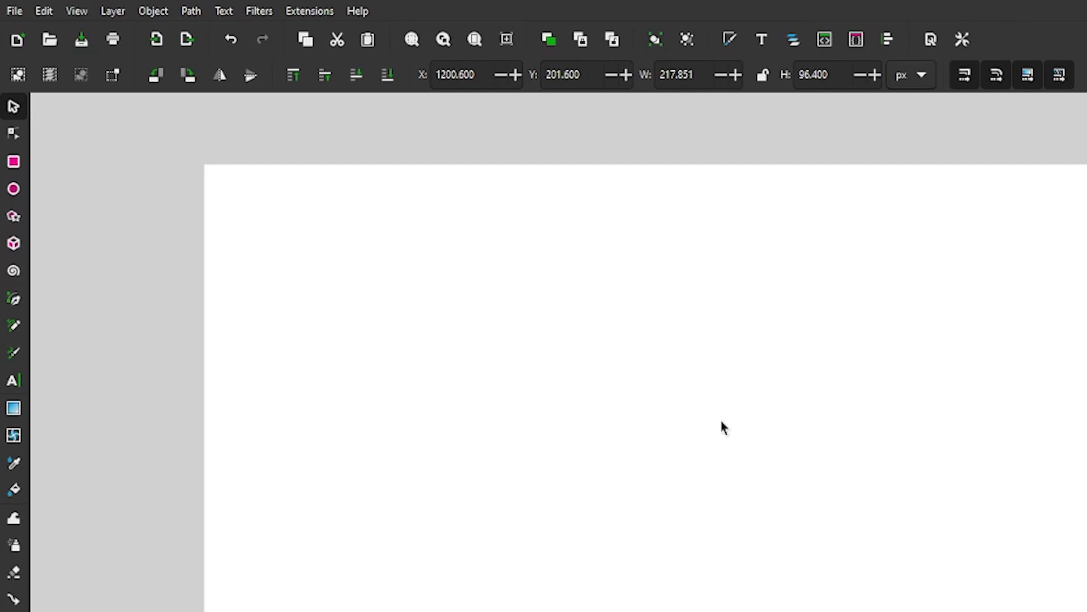
left_click(148, 10)
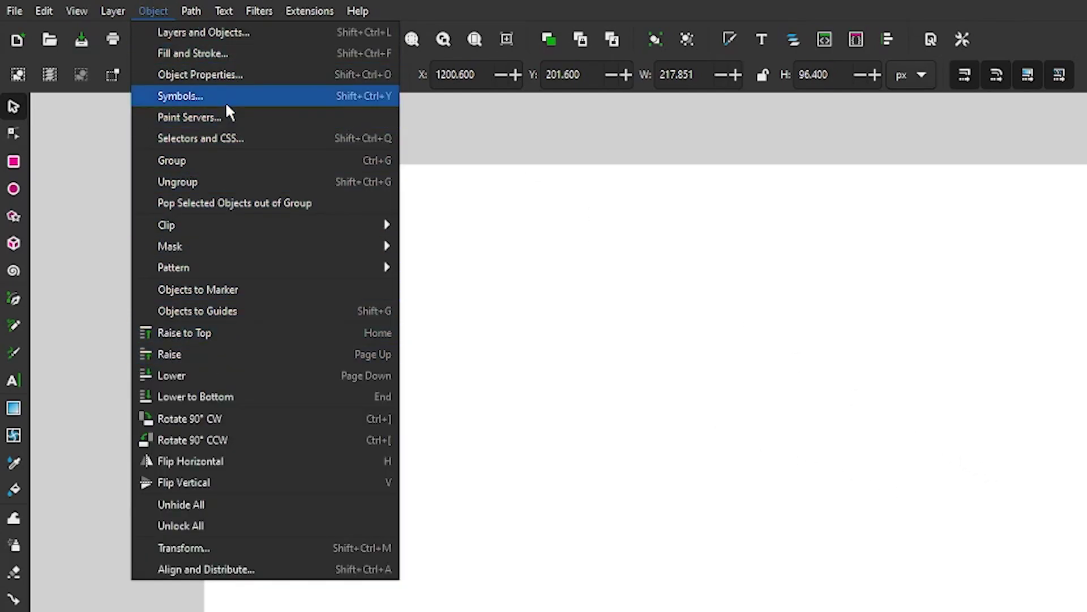
left_click(205, 182)
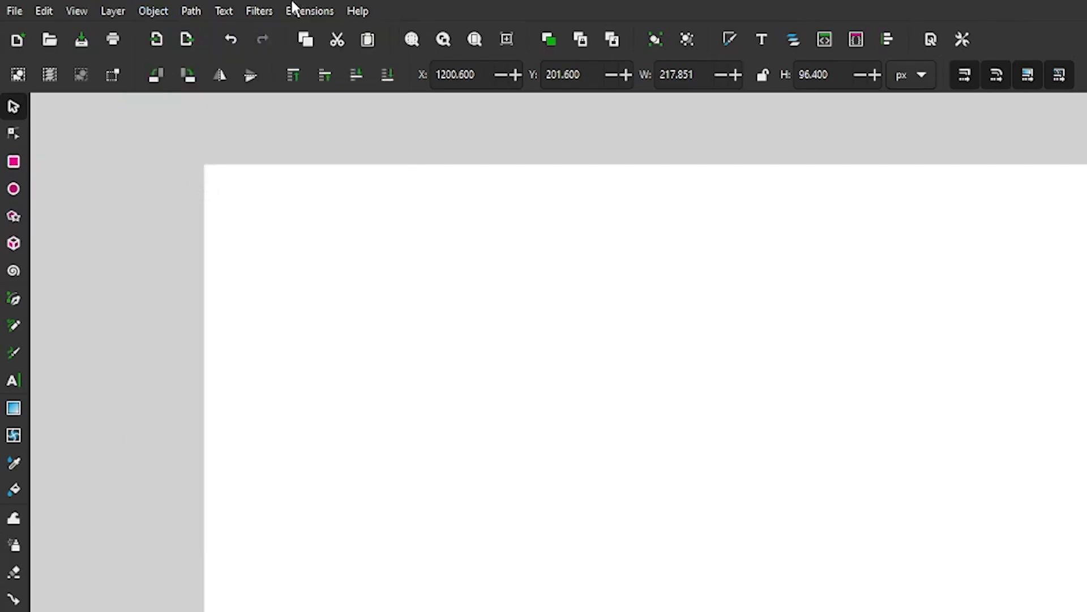
left_click(184, 9)
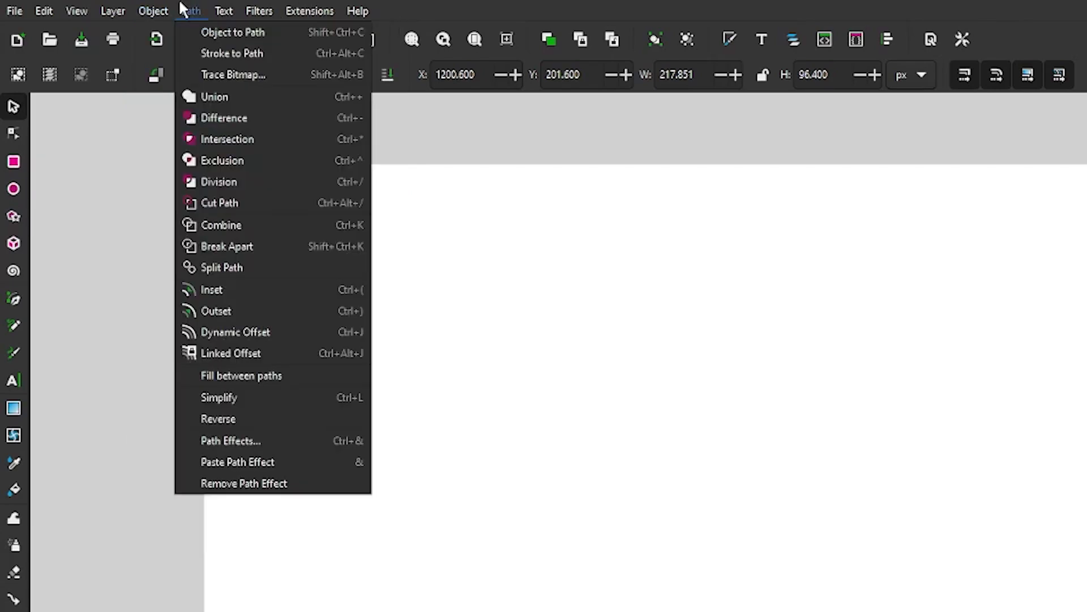
left_click(214, 98)
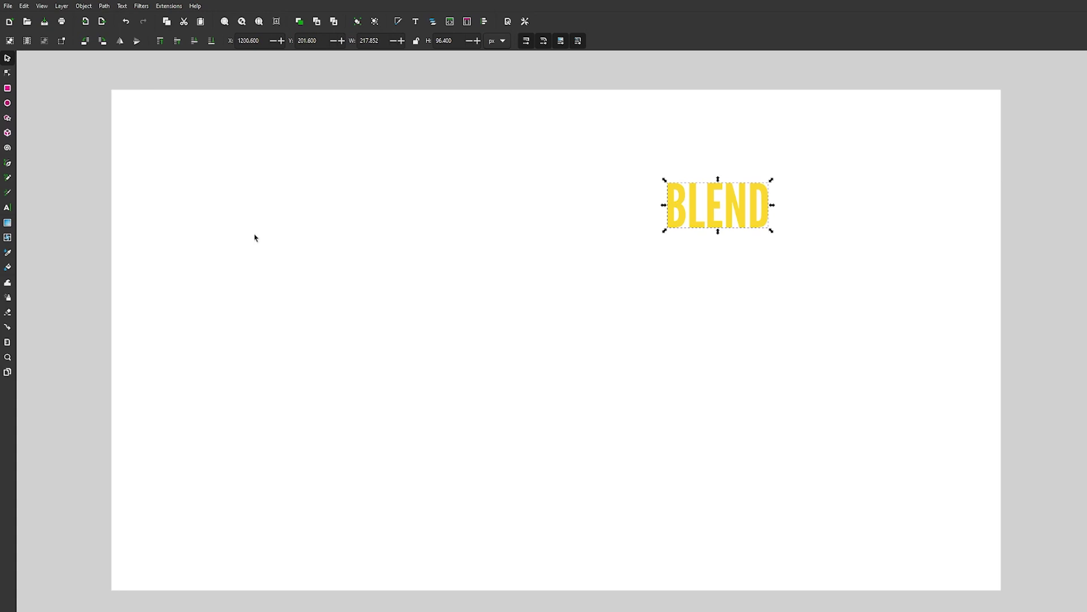
Step: Duplicate BLEND, enlarge the copy, place it below-left of the original, and fill it pink
right_click(676, 194)
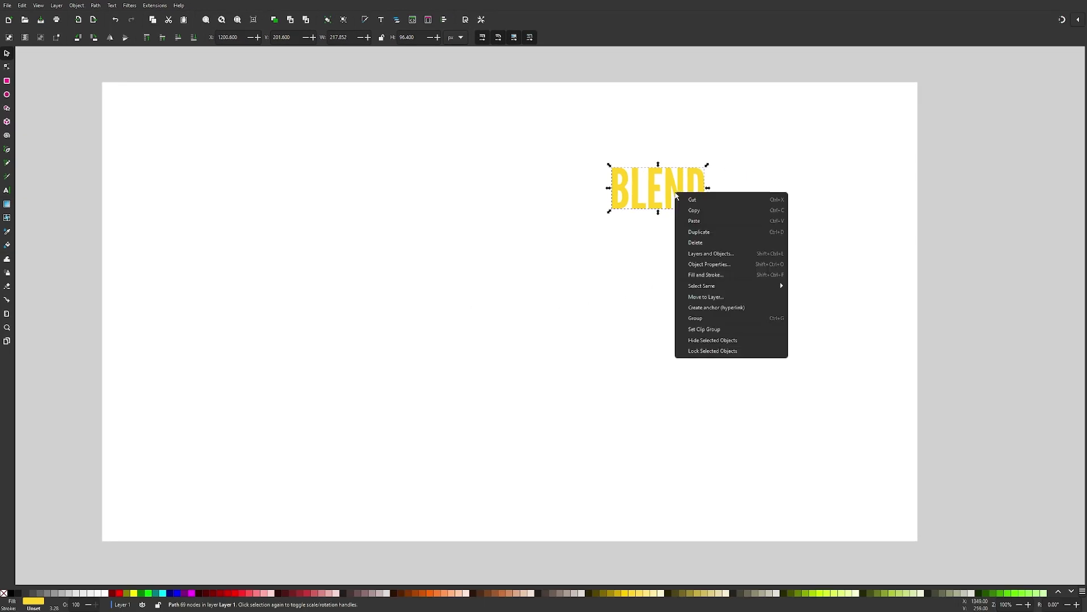
left_click(700, 232)
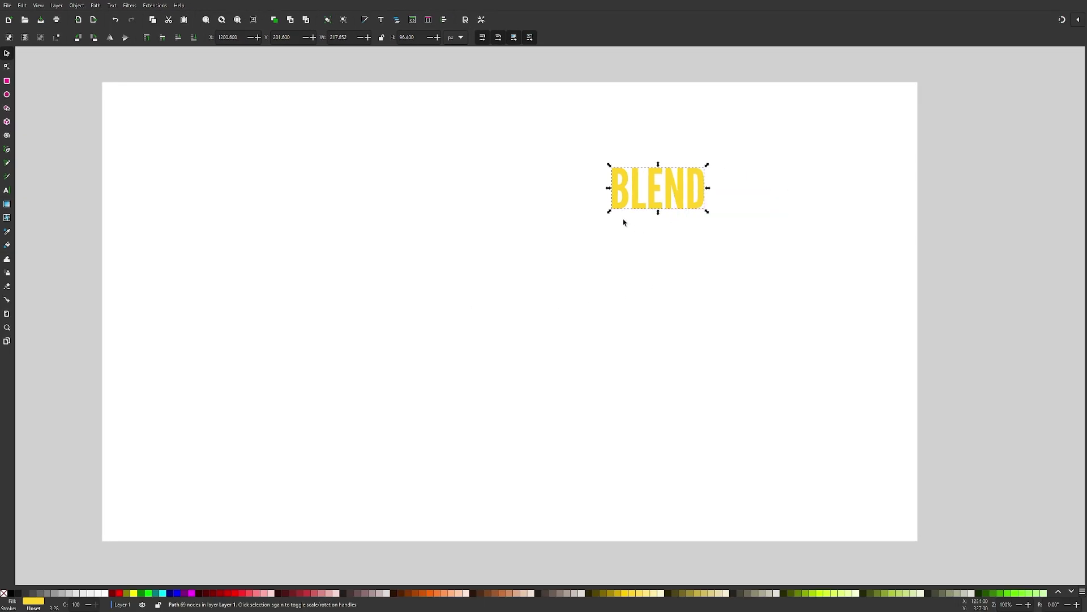
left_click_drag(609, 211, 518, 274)
left_click_drag(654, 228, 484, 315)
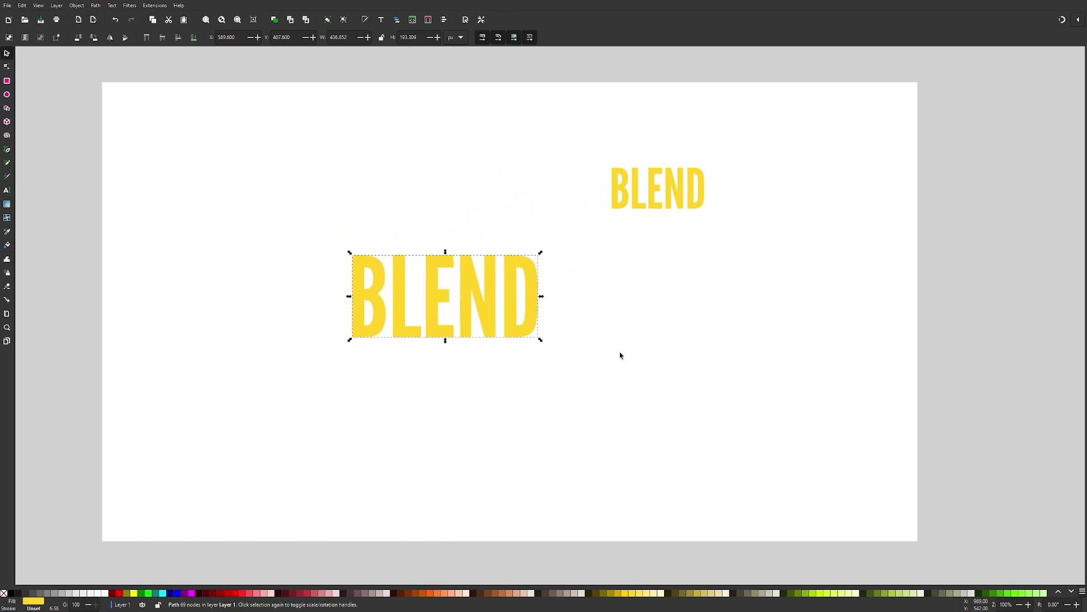
left_click(1072, 593)
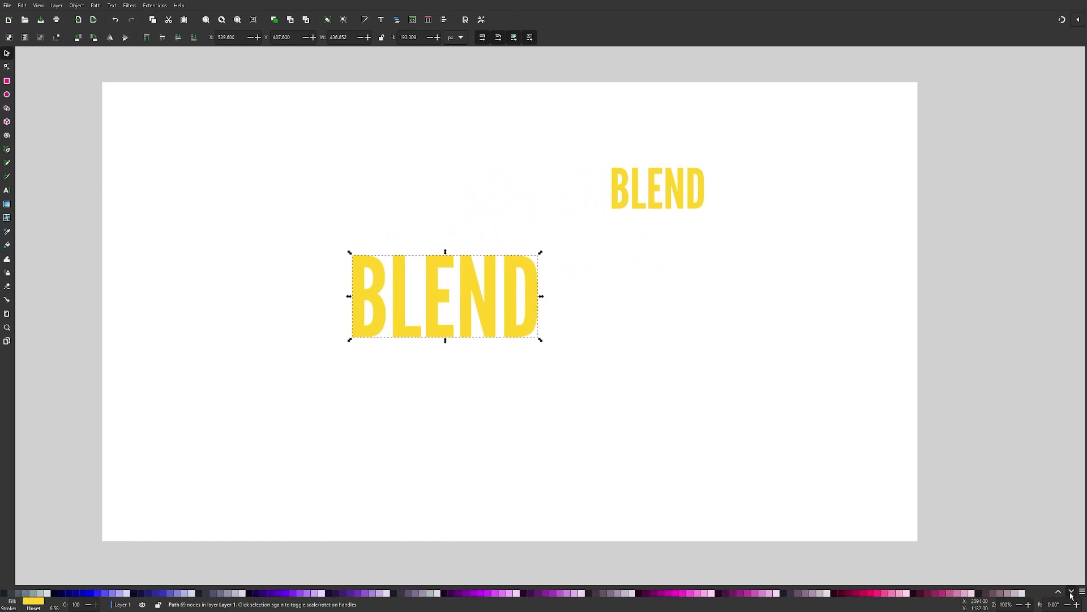
left_click(874, 595)
Step: Select both BLEND words and shift them right and down
left_click(568, 357)
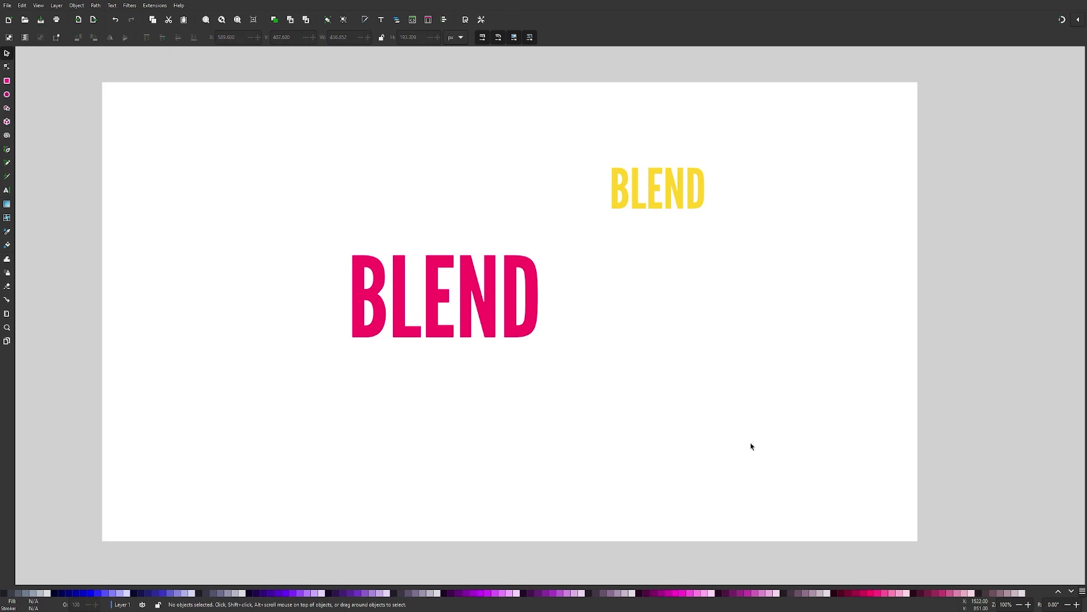
left_click_drag(790, 436, 299, 129)
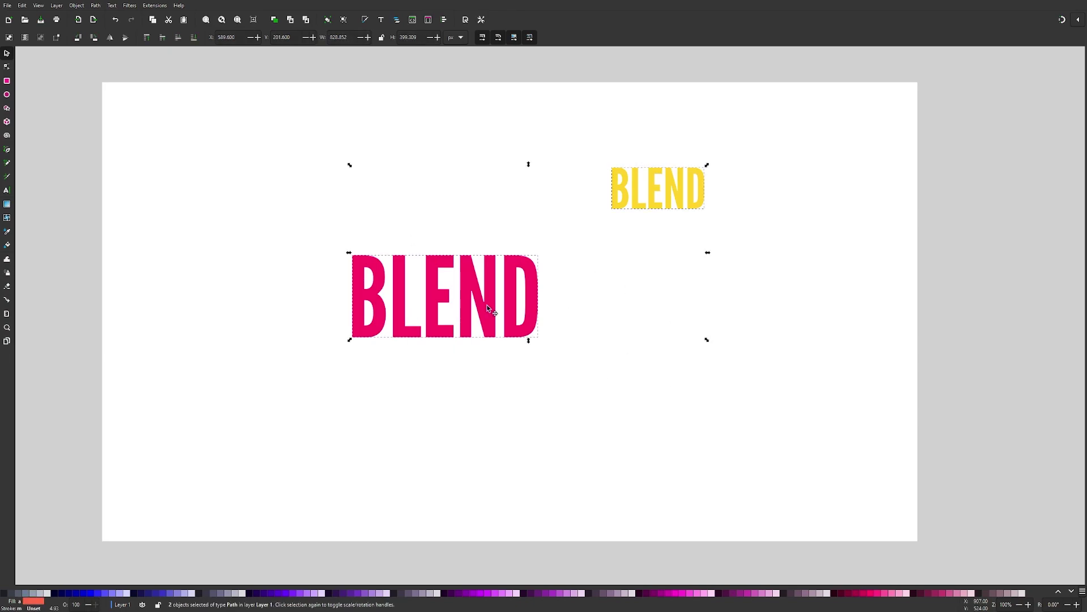
left_click_drag(487, 304, 574, 347)
Step: Open the Interpolate extension from Extensions > Generate from Path
left_click(151, 4)
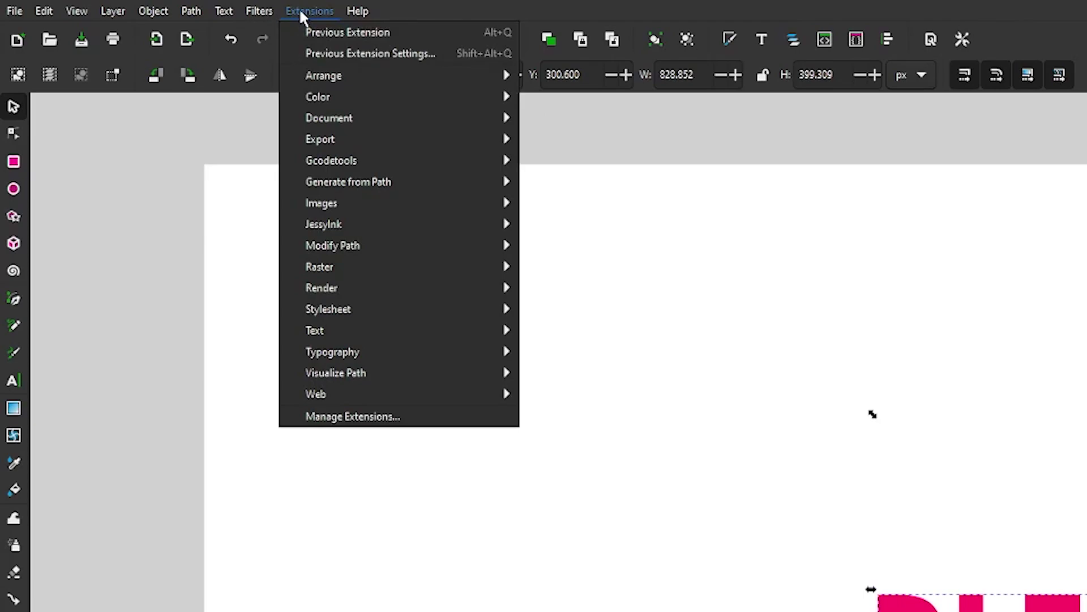
mouse_move(395, 182)
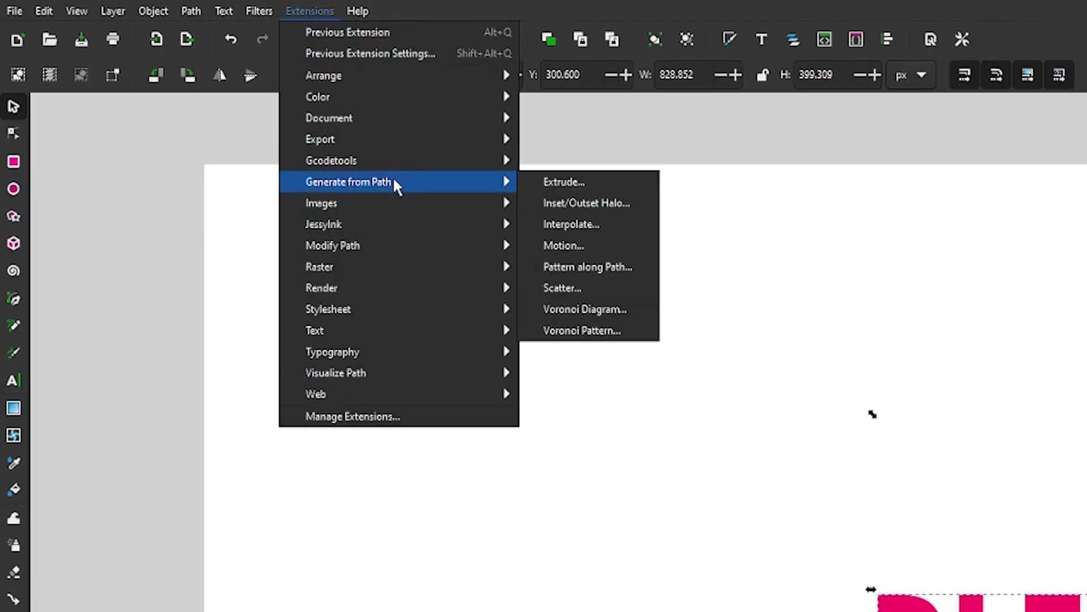
left_click(582, 225)
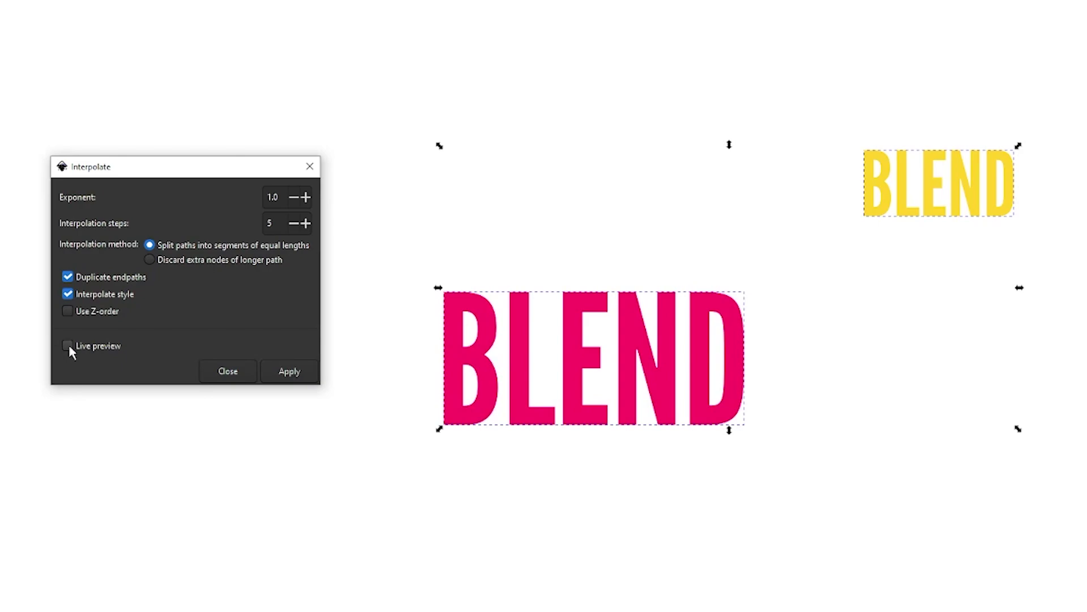
Step: Turn on Live preview and try 10, 20 and 30 interpolation steps
left_click(68, 346)
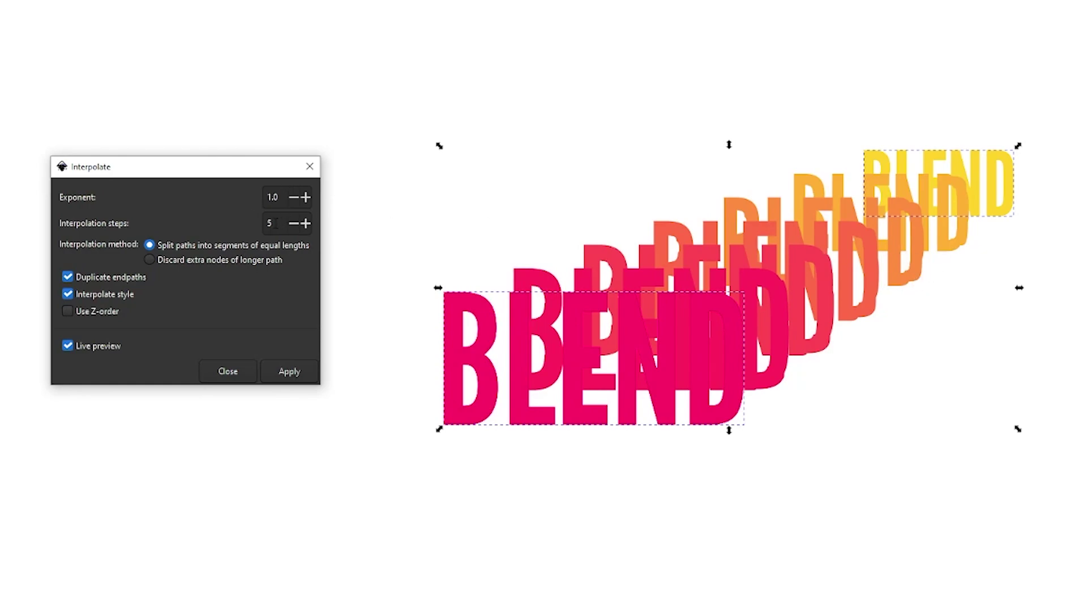
left_click_drag(276, 223, 247, 221)
type("1.0")
left_click(279, 198)
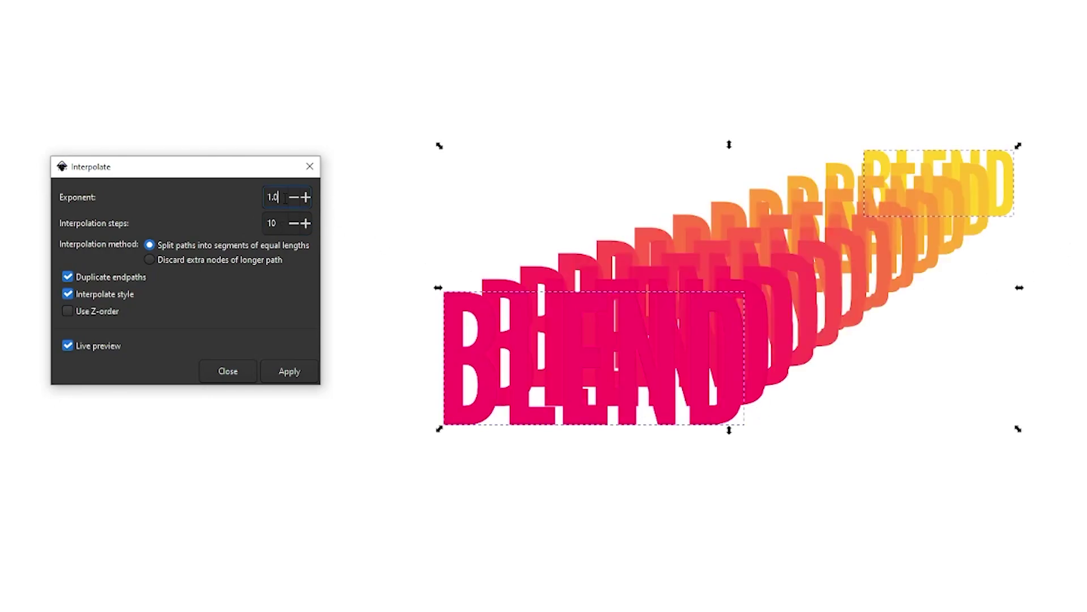
left_click_drag(278, 223, 251, 221)
type("20")
left_click(288, 198)
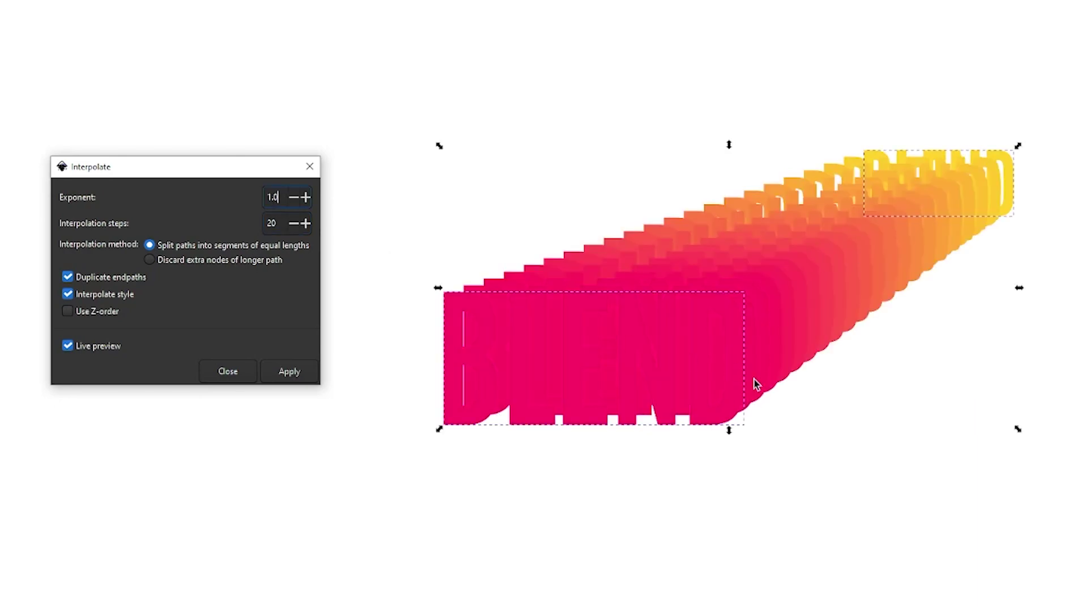
double_click(280, 223)
type("30")
left_click(280, 199)
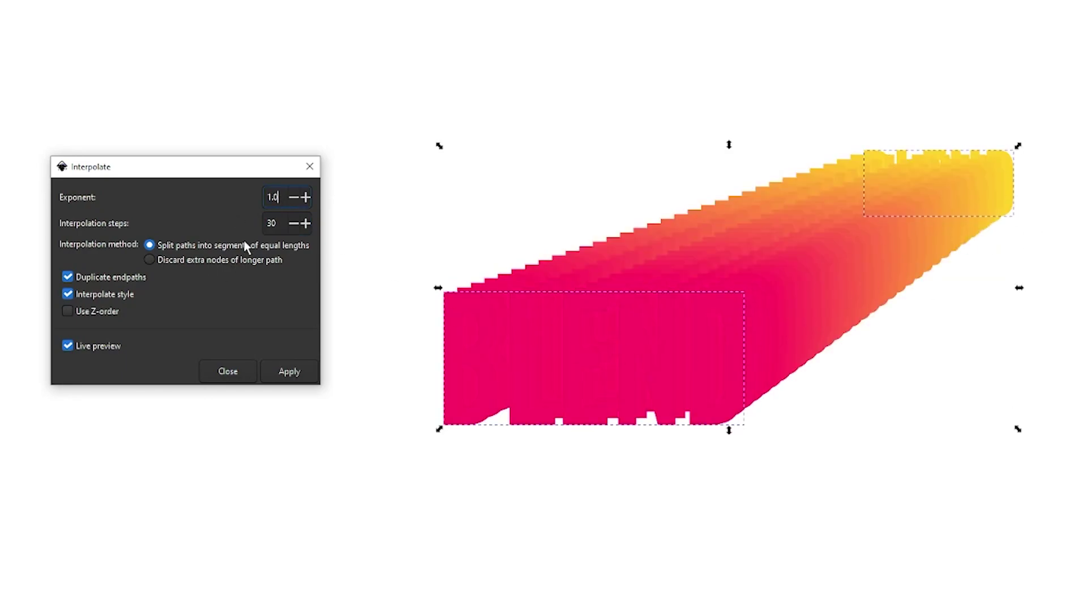
Step: Preview 40 and 50 interpolation steps, then set the count back to 10
left_click(277, 222)
left_click_drag(277, 223, 245, 221)
type("40")
key("shift+Tab")
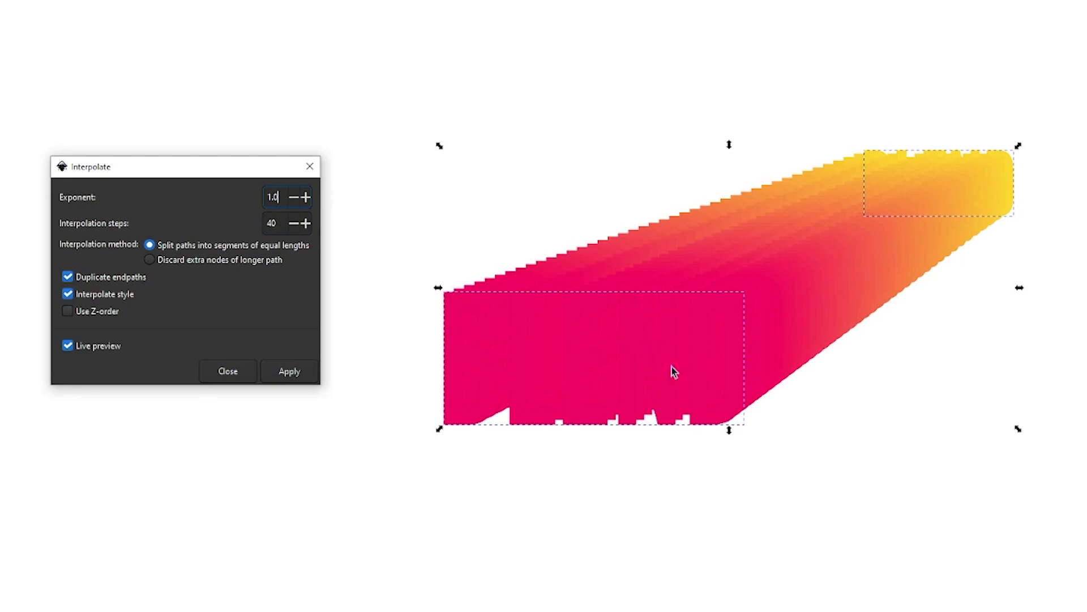
double_click(280, 227)
type("50")
left_click(283, 195)
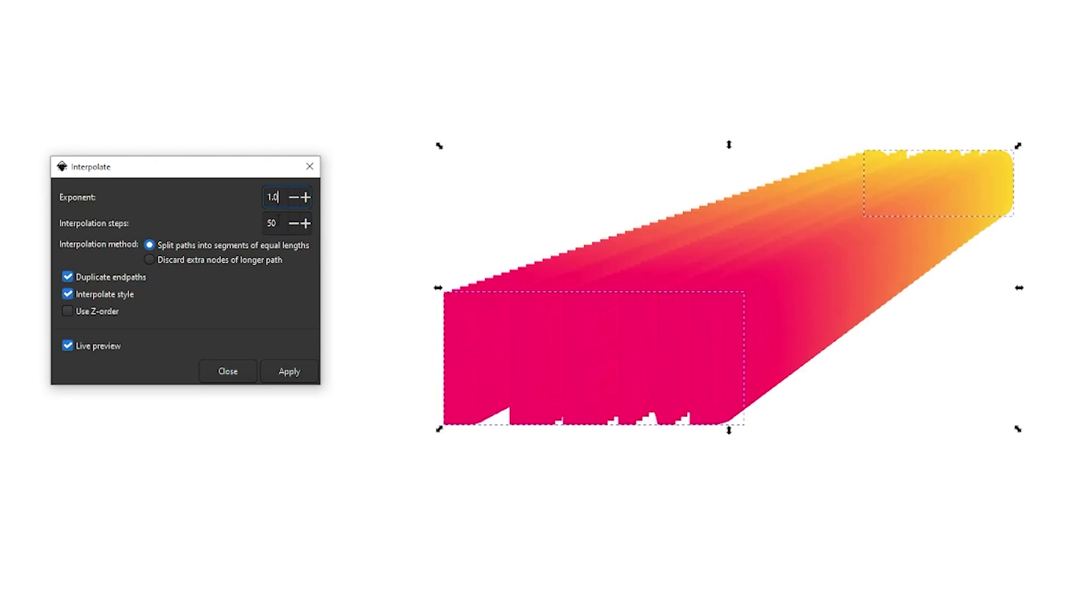
double_click(273, 223)
type("10")
left_click(281, 196)
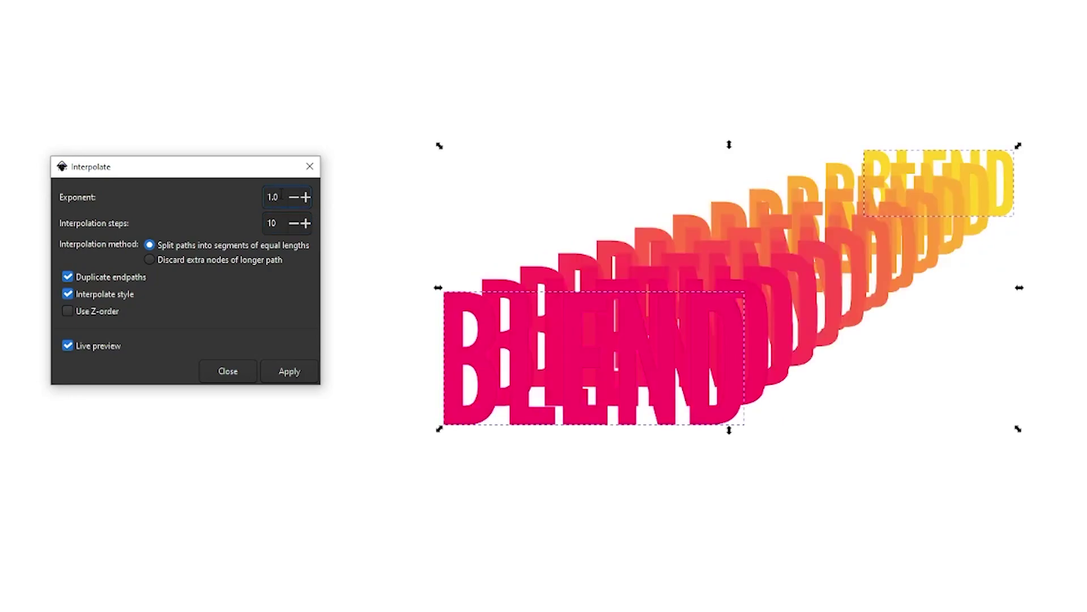
Step: Apply the ten-step interpolation and move the blend stack to the upper left
left_click(300, 371)
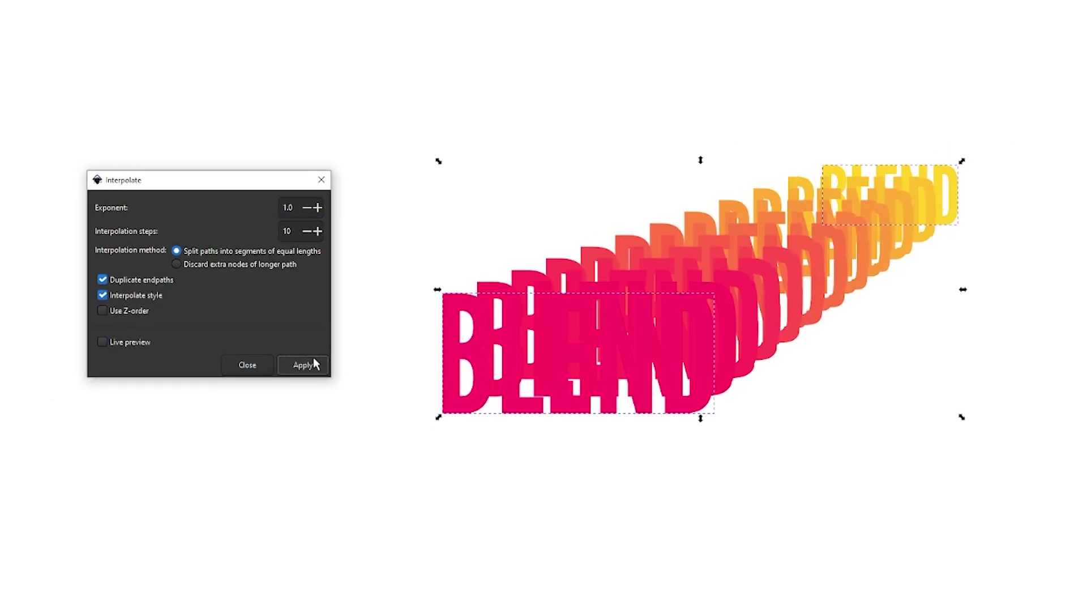
left_click(300, 348)
left_click(295, 389)
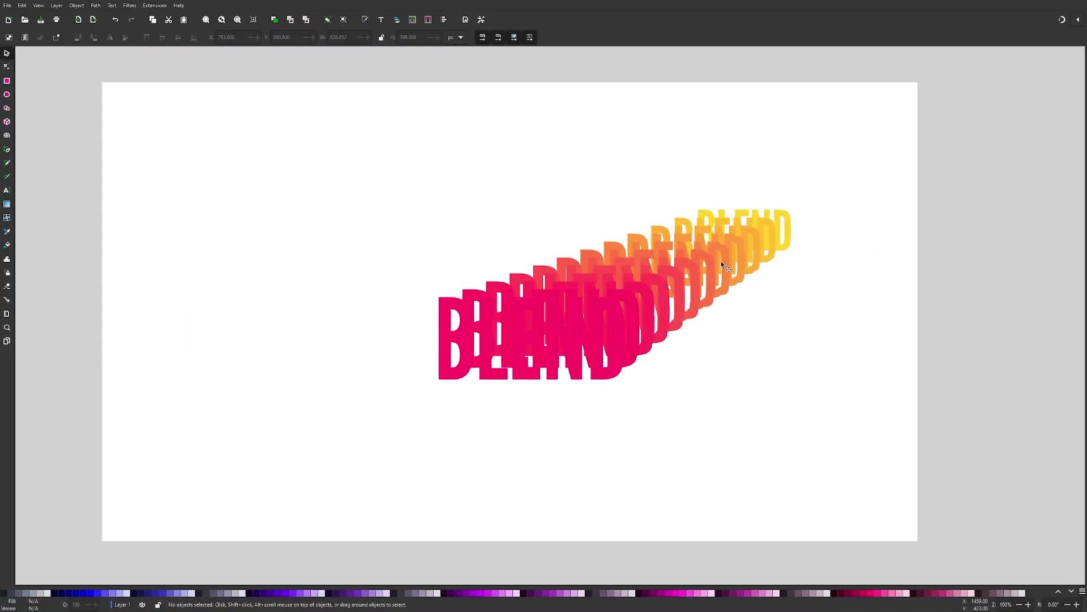
left_click_drag(724, 264, 371, 215)
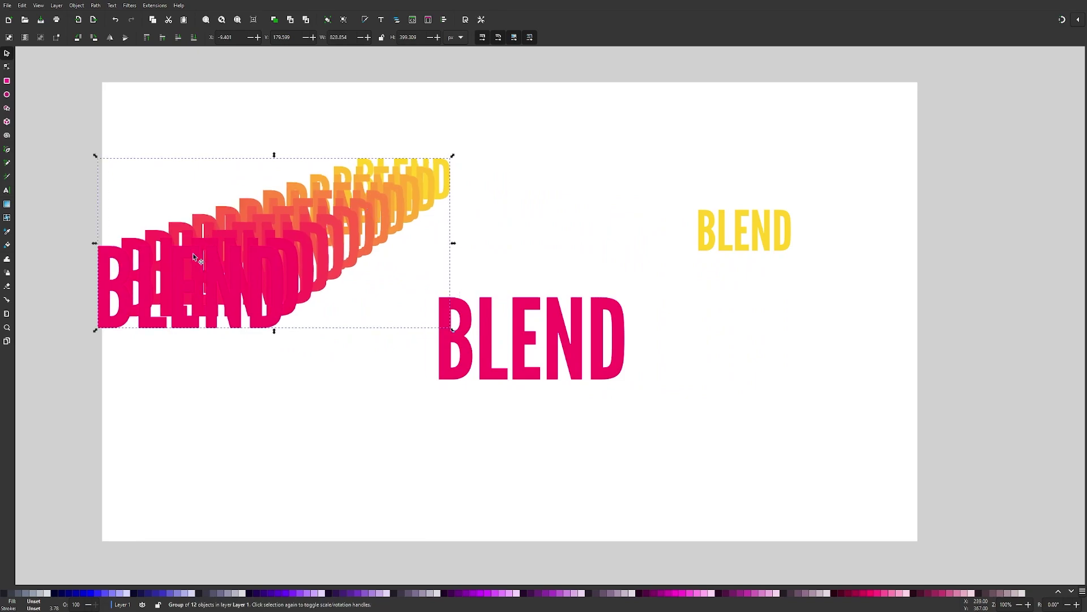
Step: Select the pink and yellow BLEND originals and nudge the blend stack up and right
left_click(561, 343)
left_click(765, 233)
key("shift+Tab")
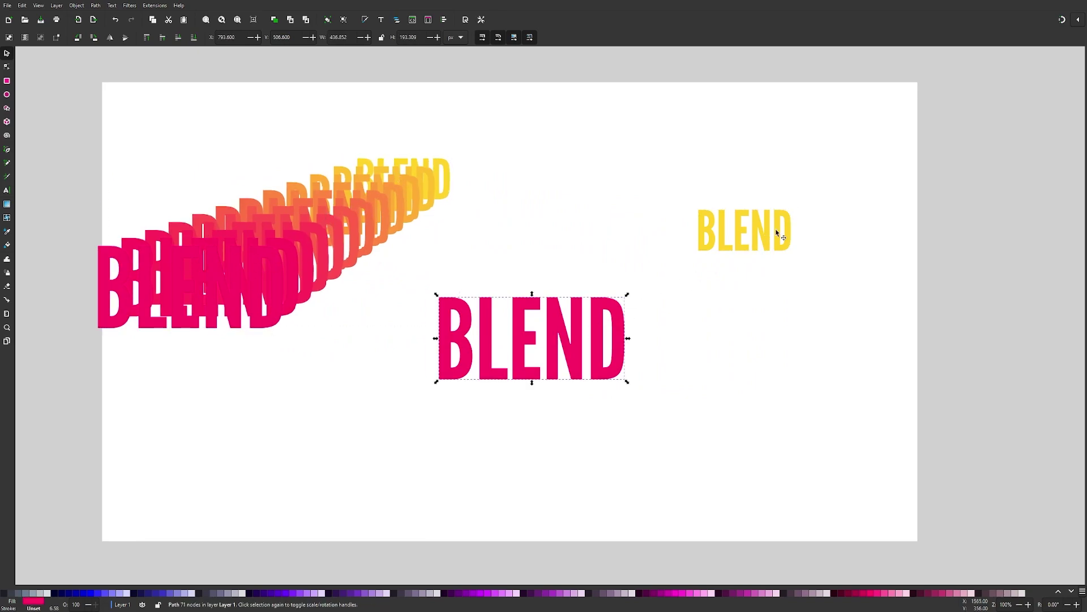
left_click(777, 233)
left_click(520, 342)
left_click(776, 231)
left_click_drag(325, 249, 370, 218)
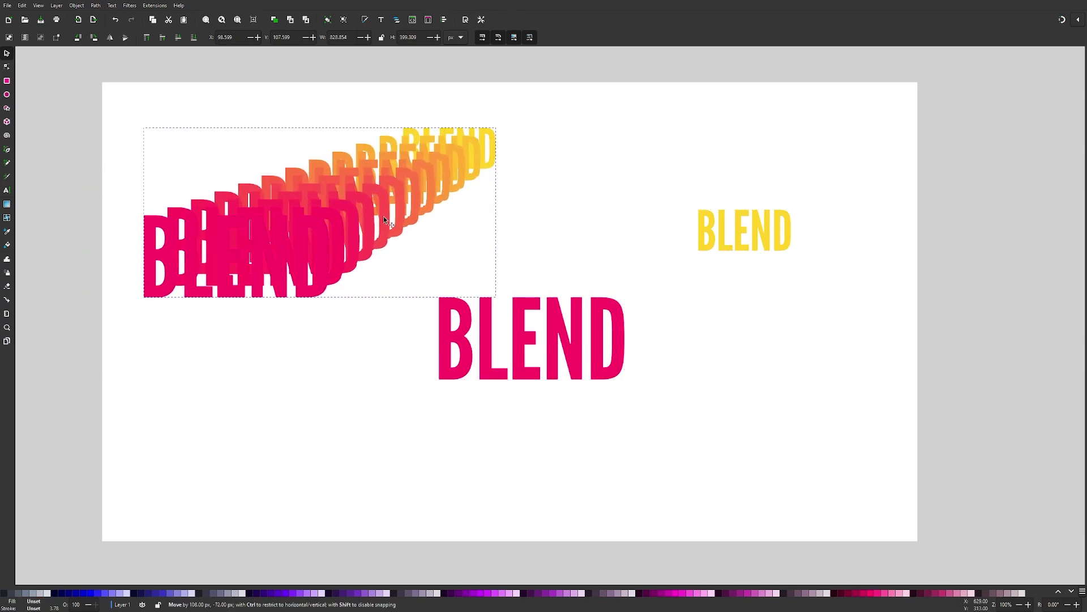
left_click(515, 226)
Step: Ungroup the 12-object blend group into separate paths
left_click(366, 190)
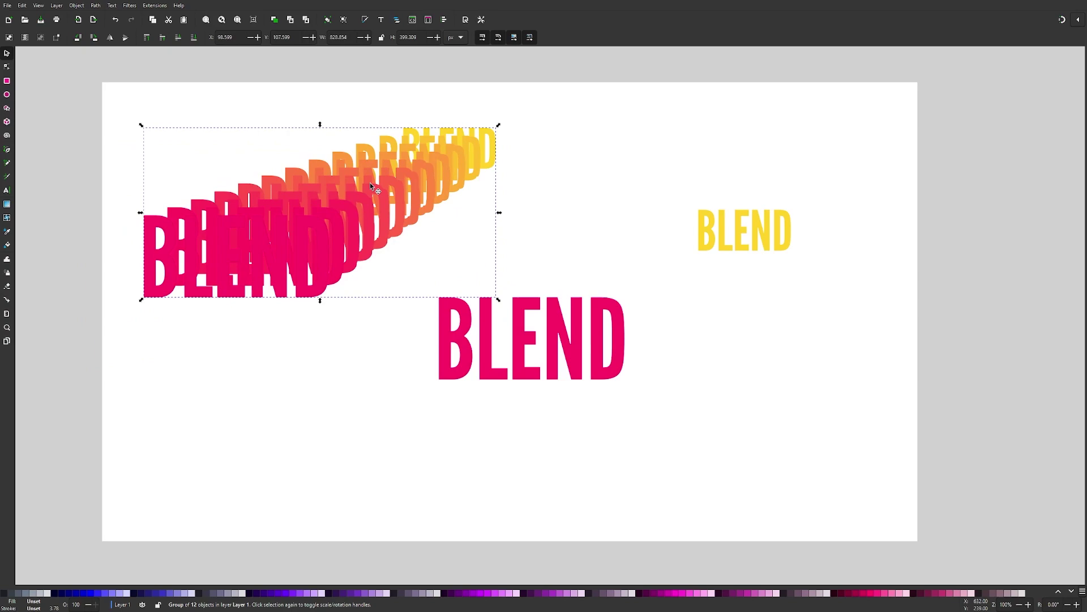
left_click(101, 6)
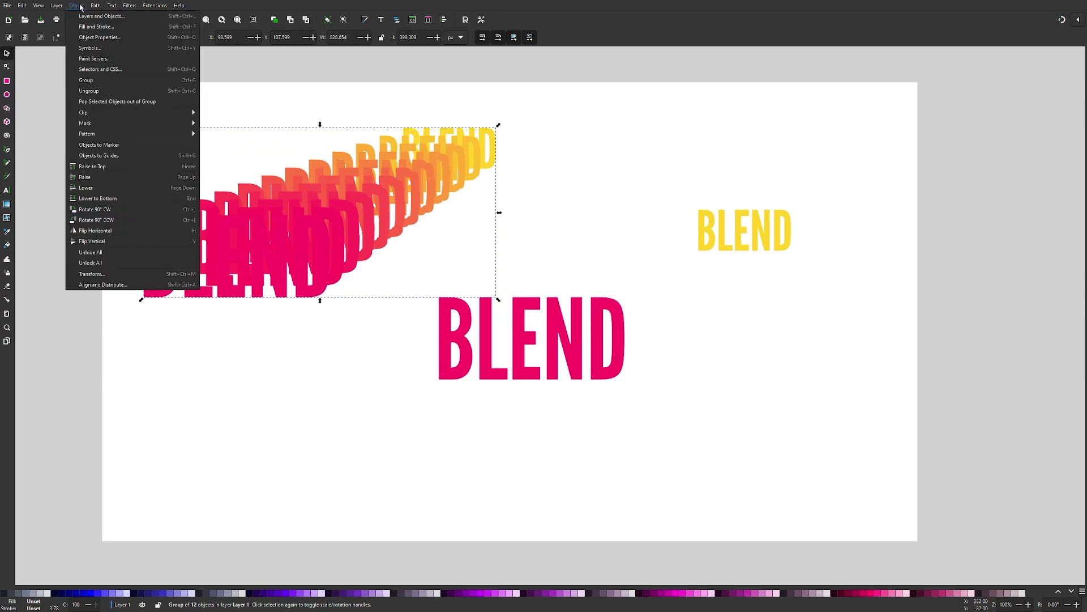
left_click(103, 92)
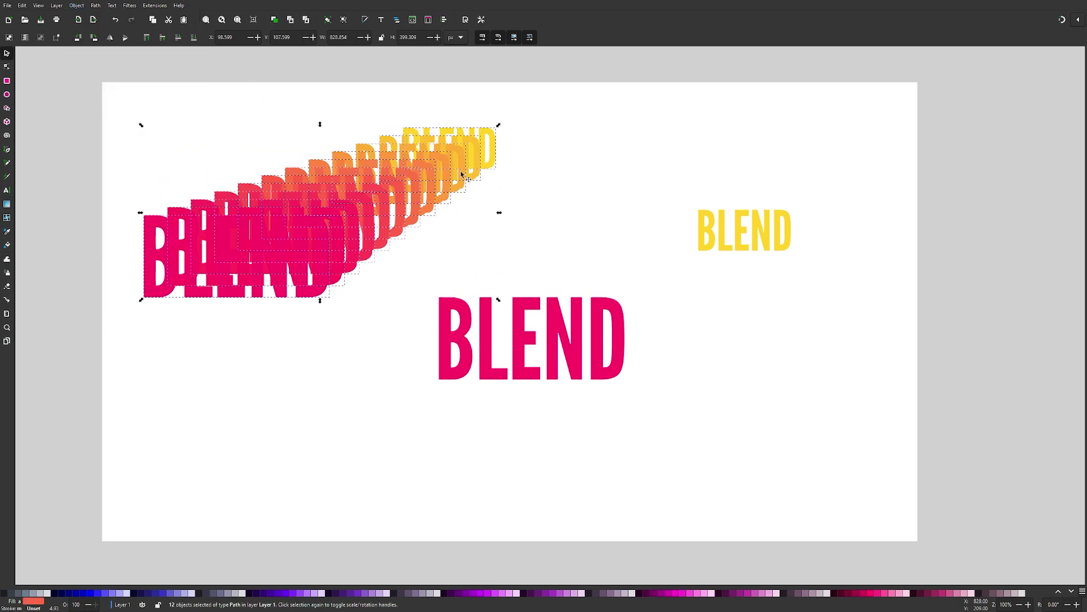
Step: Zoom in and pull pink and orange BLEND copies out to the right, undoing one move
key("Escape")
scroll(371, 198, "up", 2)
left_click_drag(379, 211, 620, 261)
left_click_drag(333, 176, 619, 201)
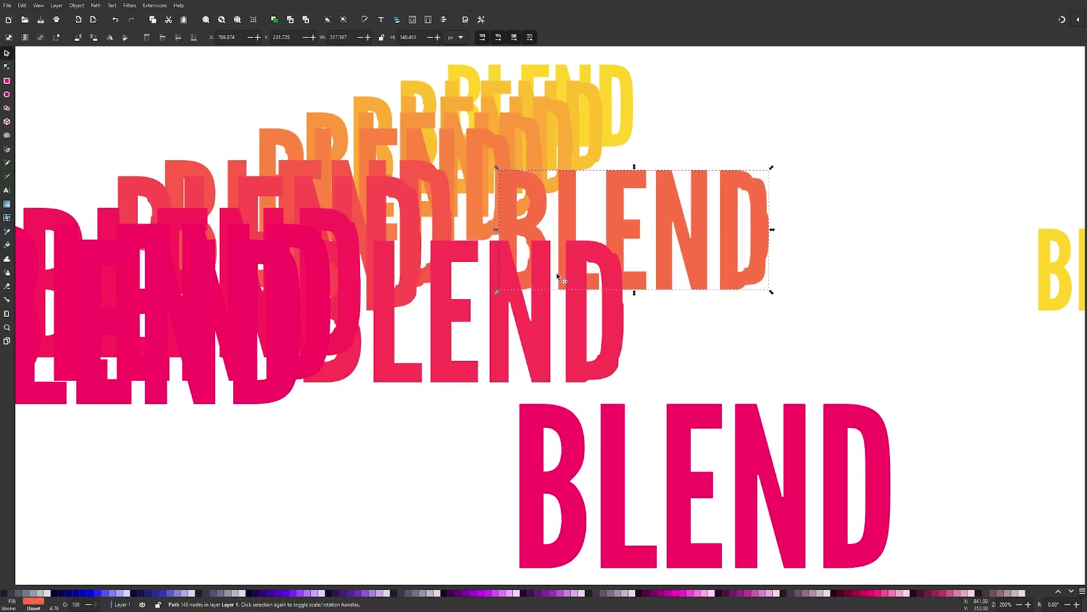
scroll(441, 276, "down", 2)
key("ctrl+z")
scroll(628, 297, "down", 2)
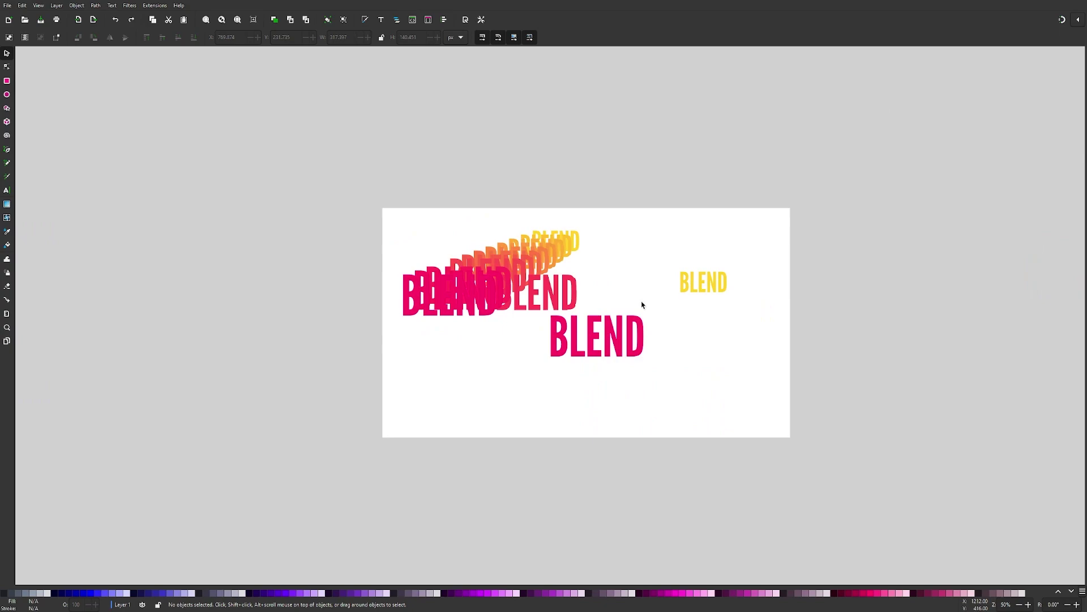
scroll(605, 335, "up", 1)
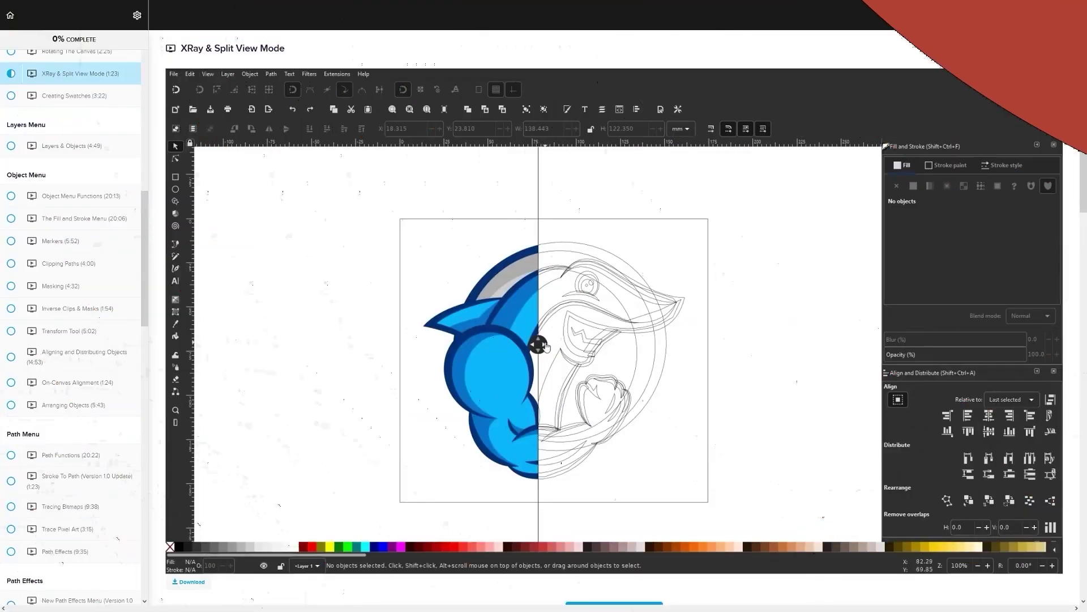
Step: Scroll through the lecture's student comments on the Teachable course page
left_click_drag(529, 354, 450, 346)
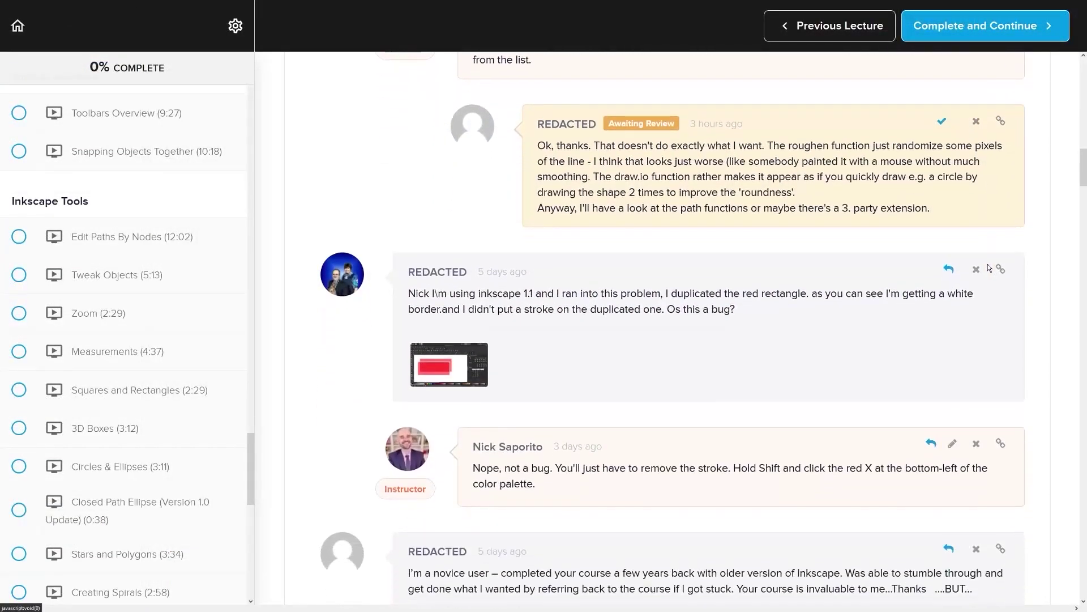
scroll(1014, 260, "down", 12)
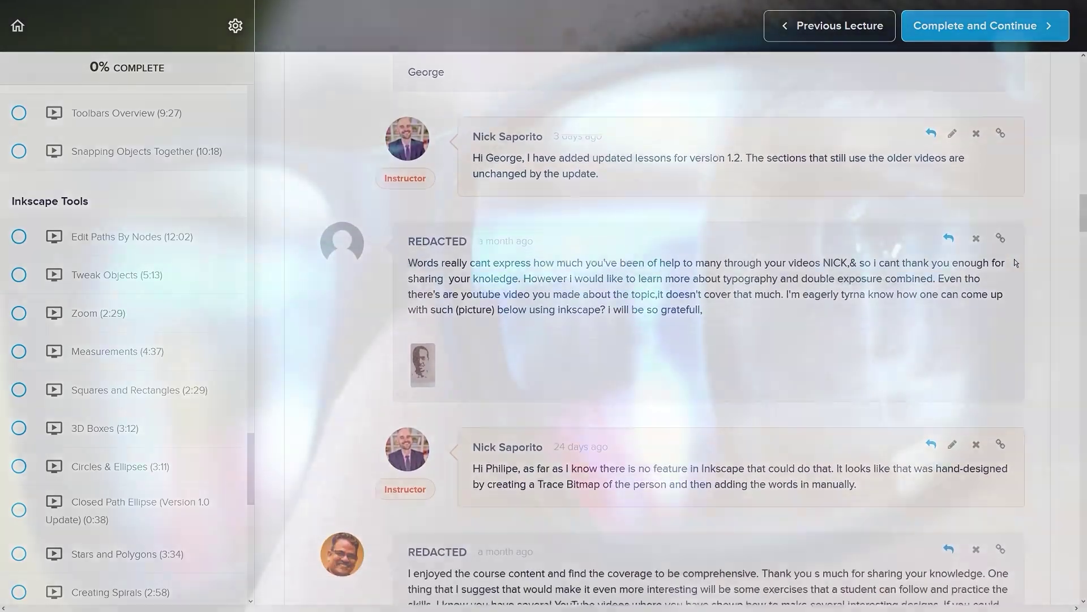